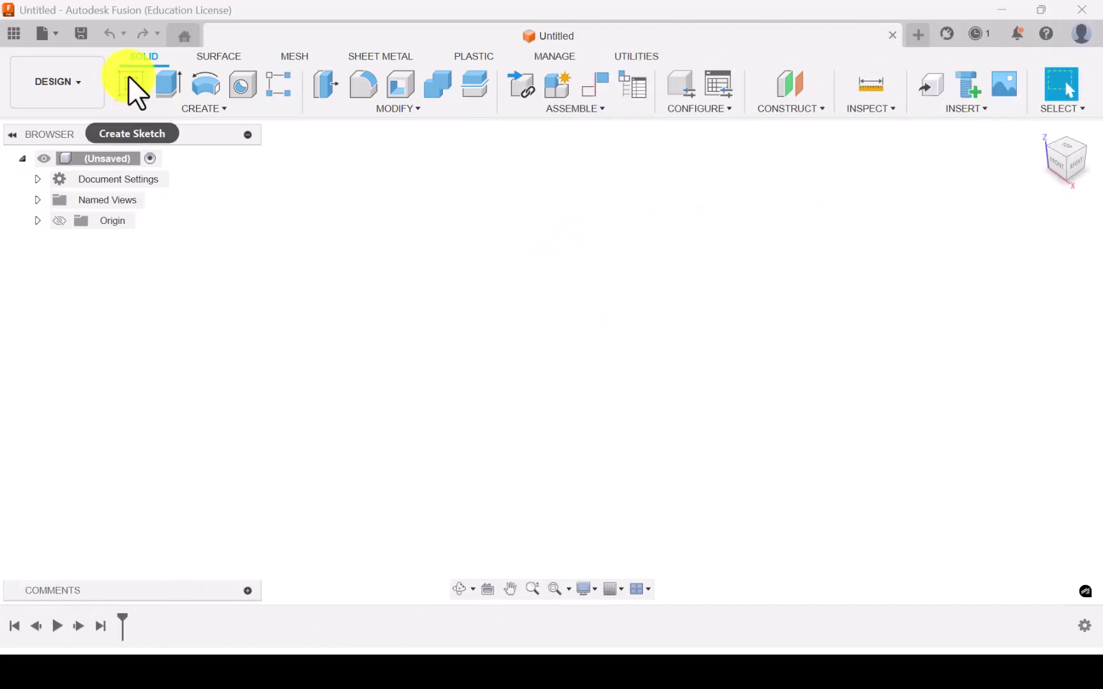
Sketch a five-sided circumscribed polygon on the XY plane, centred on the origin, with an inner radius of about 30 mm and one vertical edge.
{"action": "left_click", "coordinate": [128, 74]}
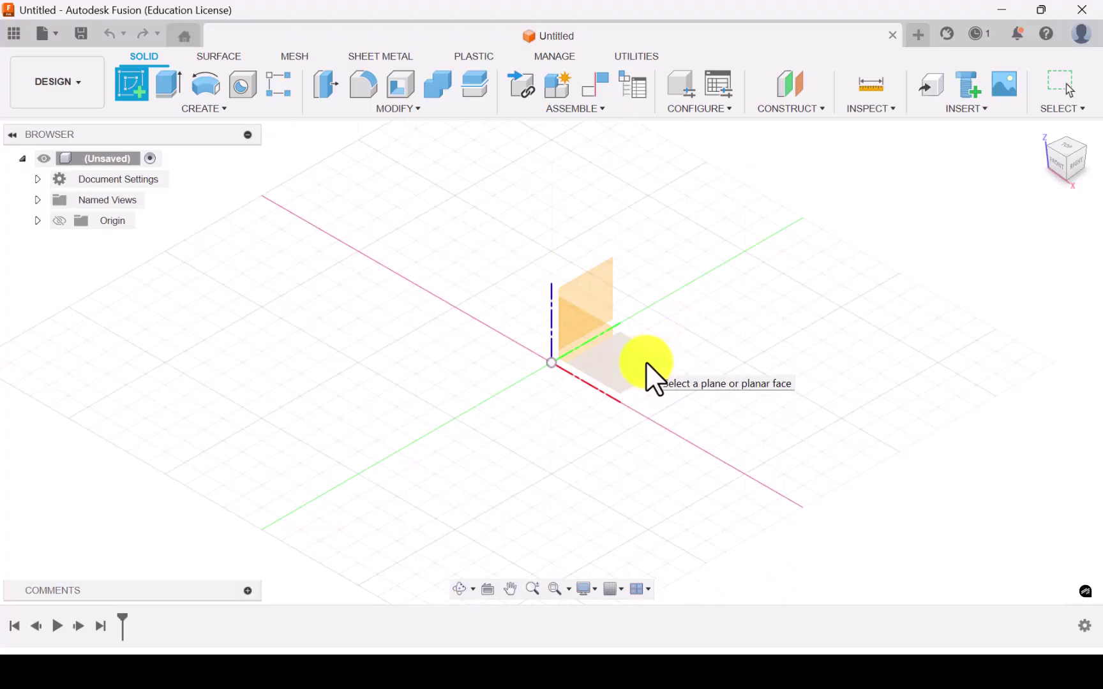
{"action": "left_click", "coordinate": [646, 362]}
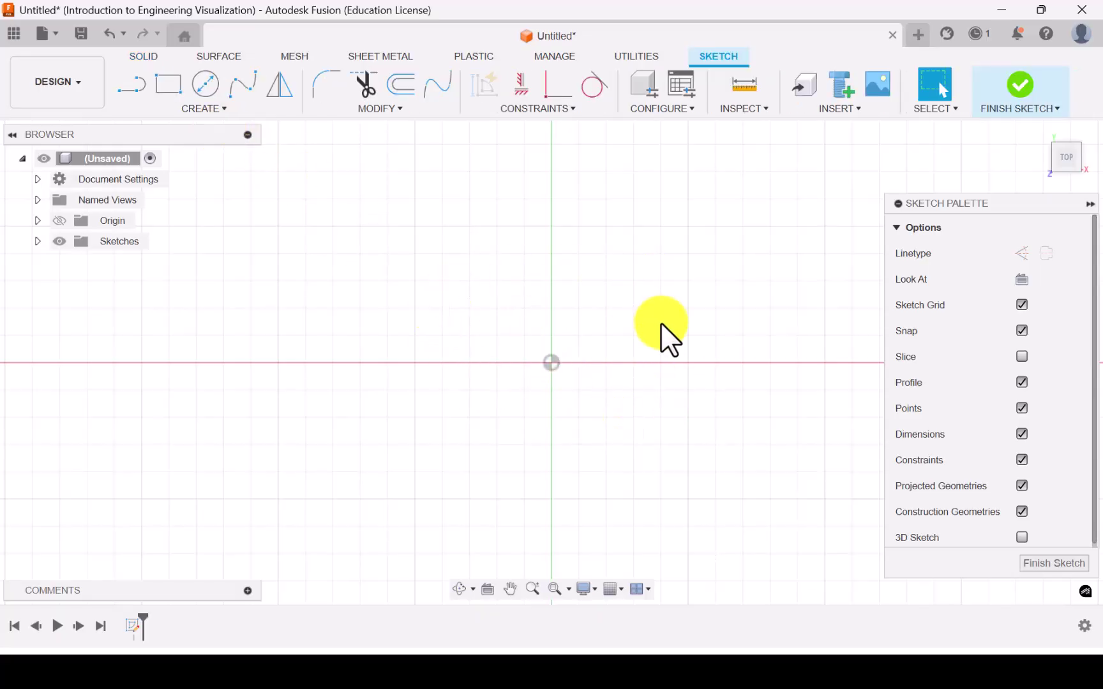
{"action": "left_click", "coordinate": [224, 108]}
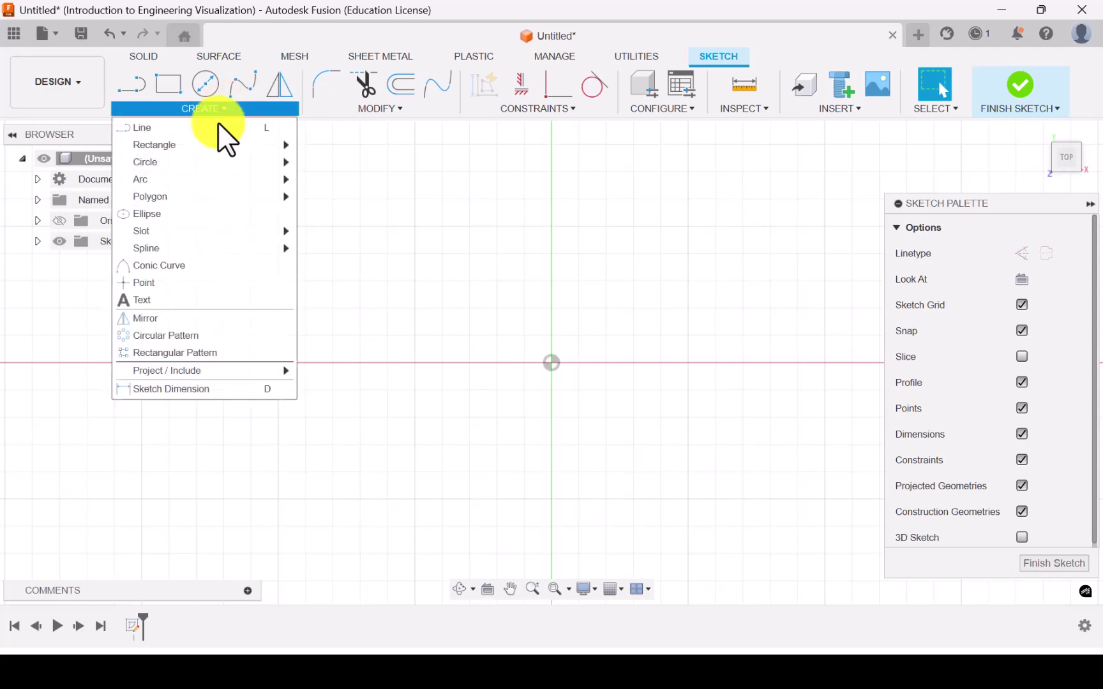
{"action": "mouse_move", "coordinate": [209, 197]}
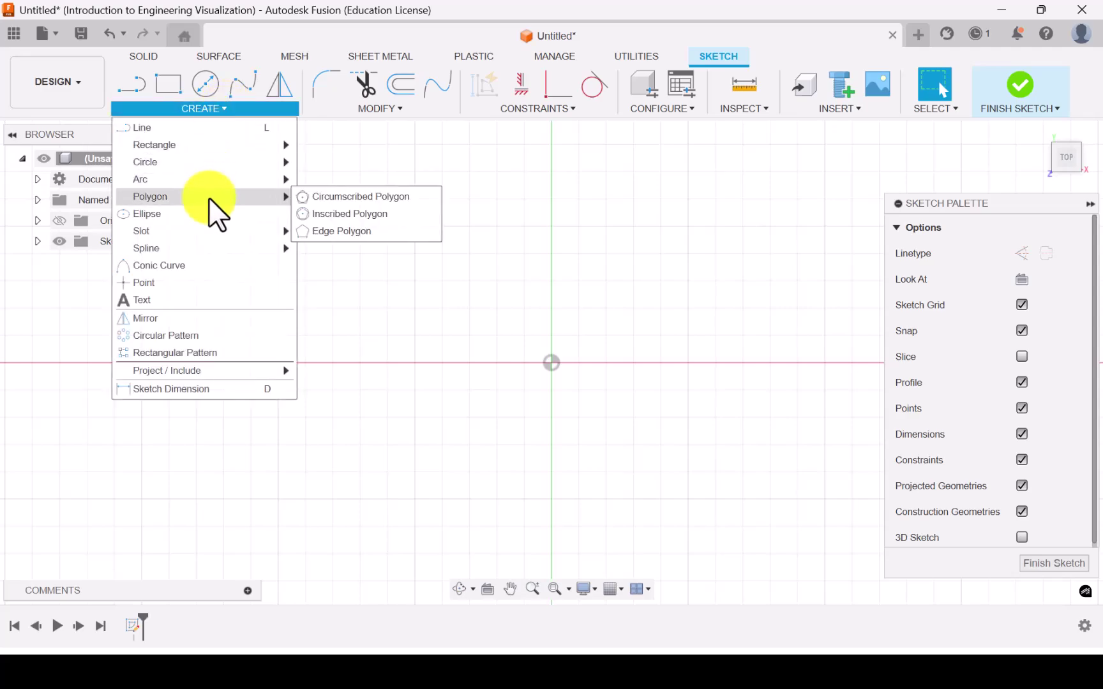
{"action": "left_click", "coordinate": [363, 196]}
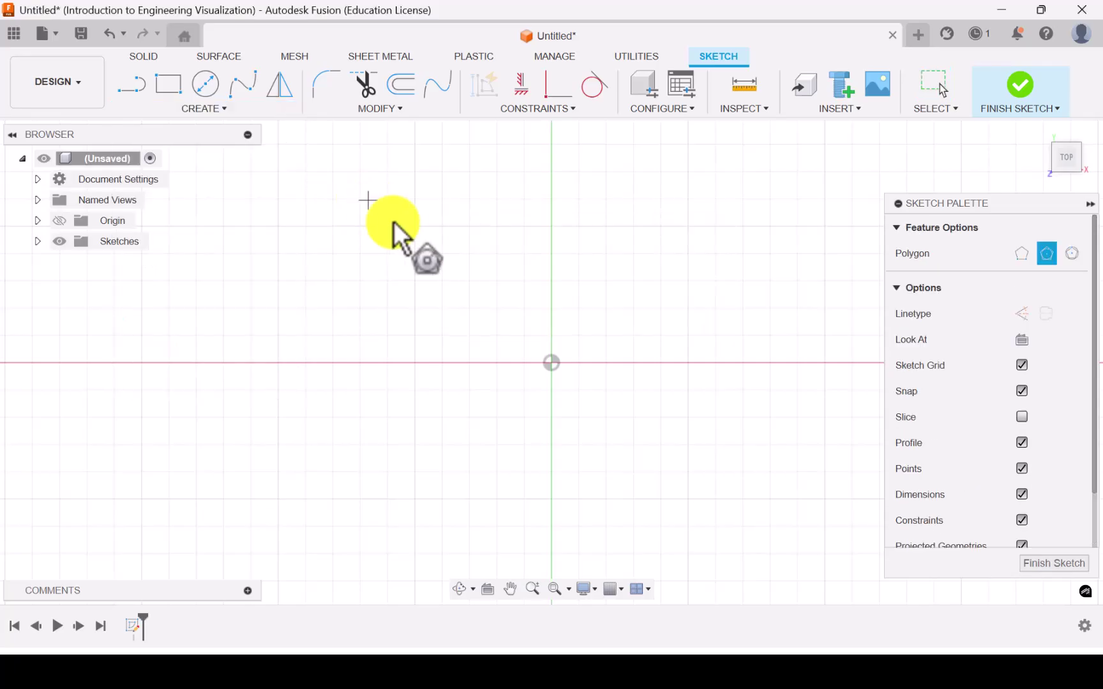
{"action": "left_click", "coordinate": [551, 363]}
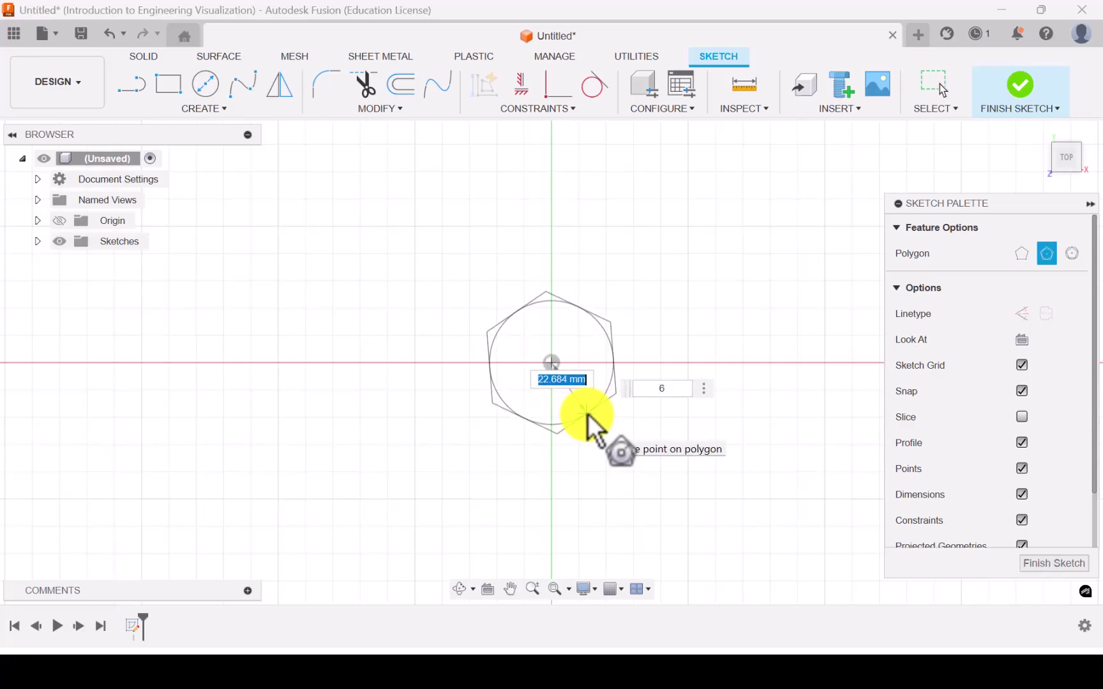
{"action": "left_click", "coordinate": [675, 388]}
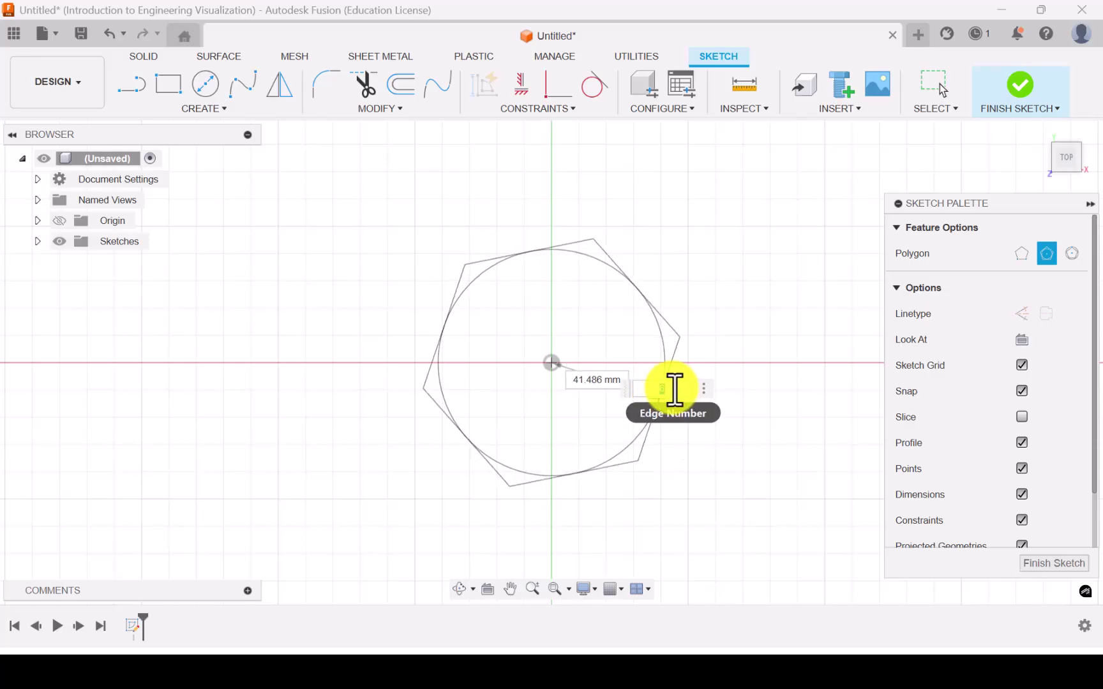
{"action": "type", "text": "5"}
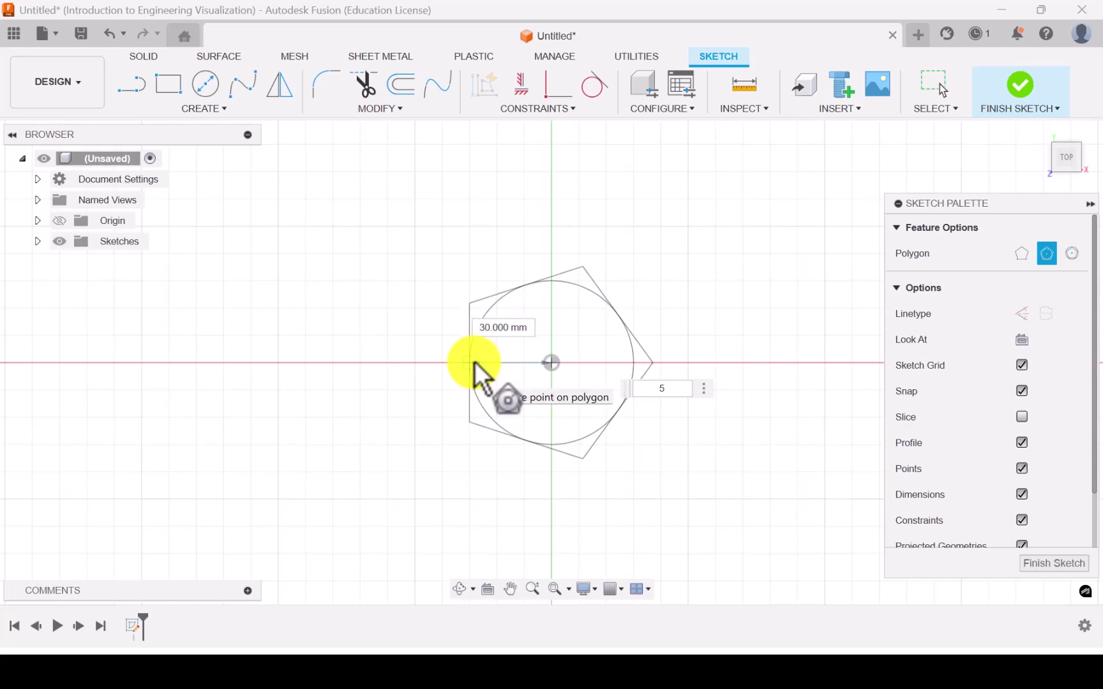
{"action": "left_click", "coordinate": [473, 362]}
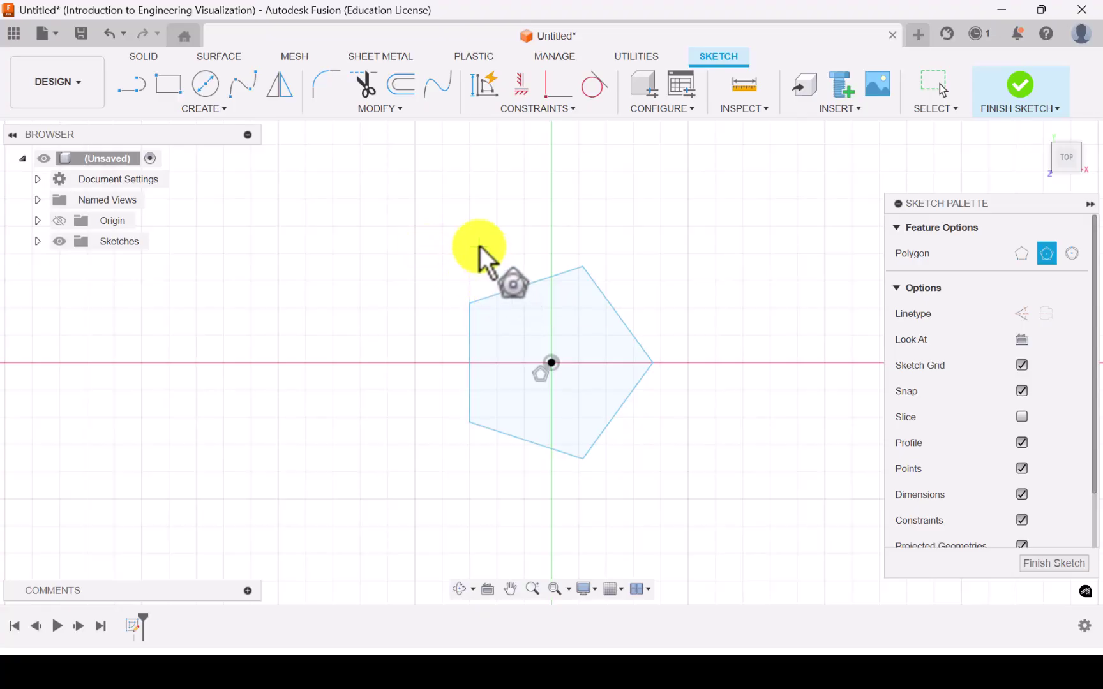
Dimension the pentagon's vertical edge to a length of 30 mm.
{"action": "key", "text": "d"}
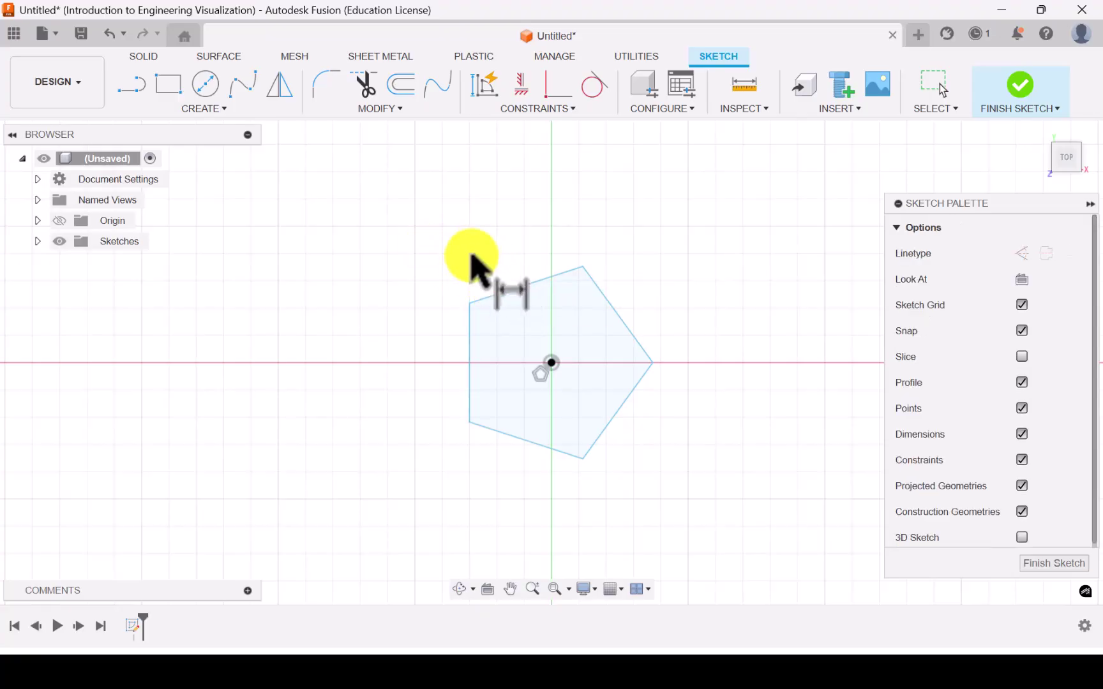
{"action": "left_click", "coordinate": [469, 338]}
{"action": "left_click", "coordinate": [415, 335]}
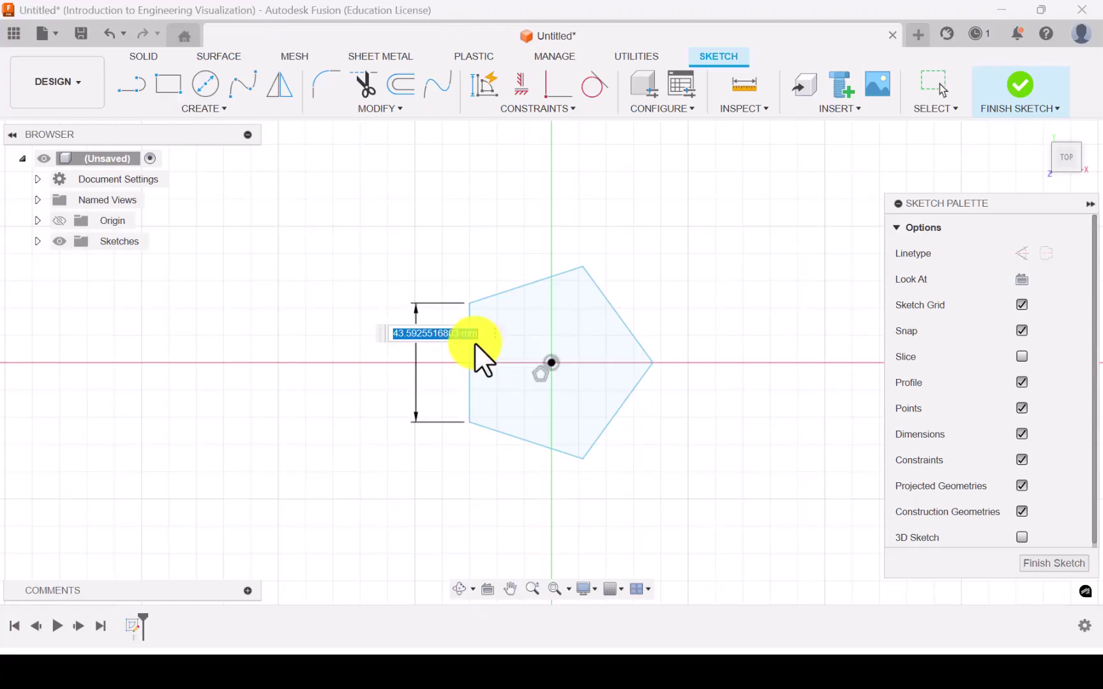
{"action": "type", "text": "30"}
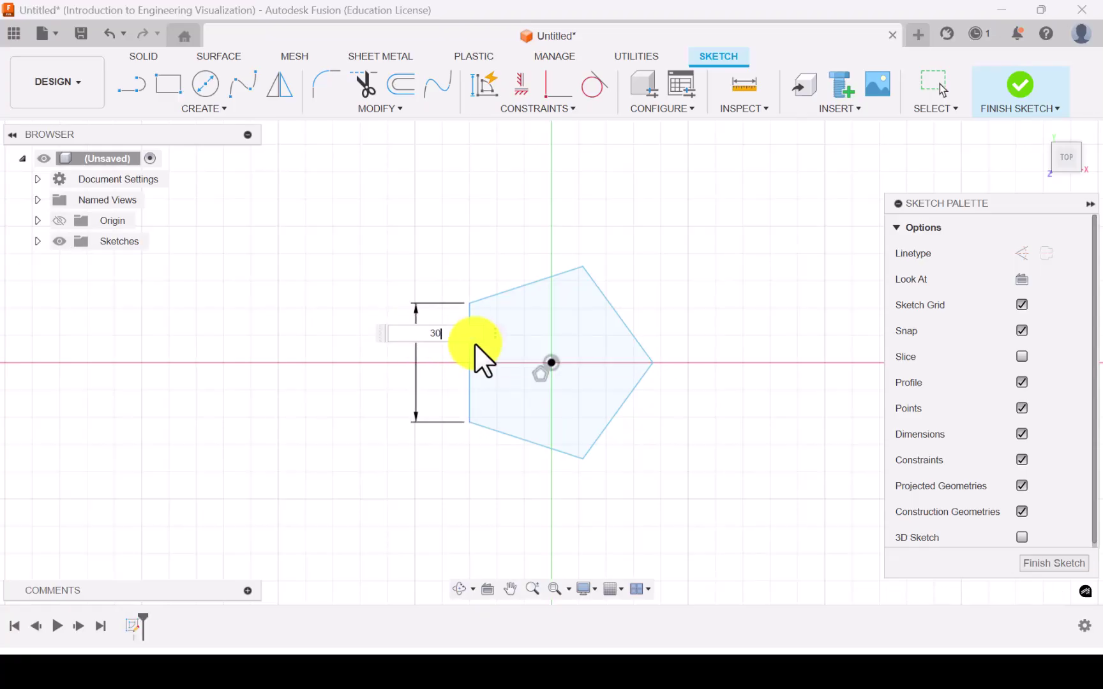
{"action": "key", "text": "Return"}
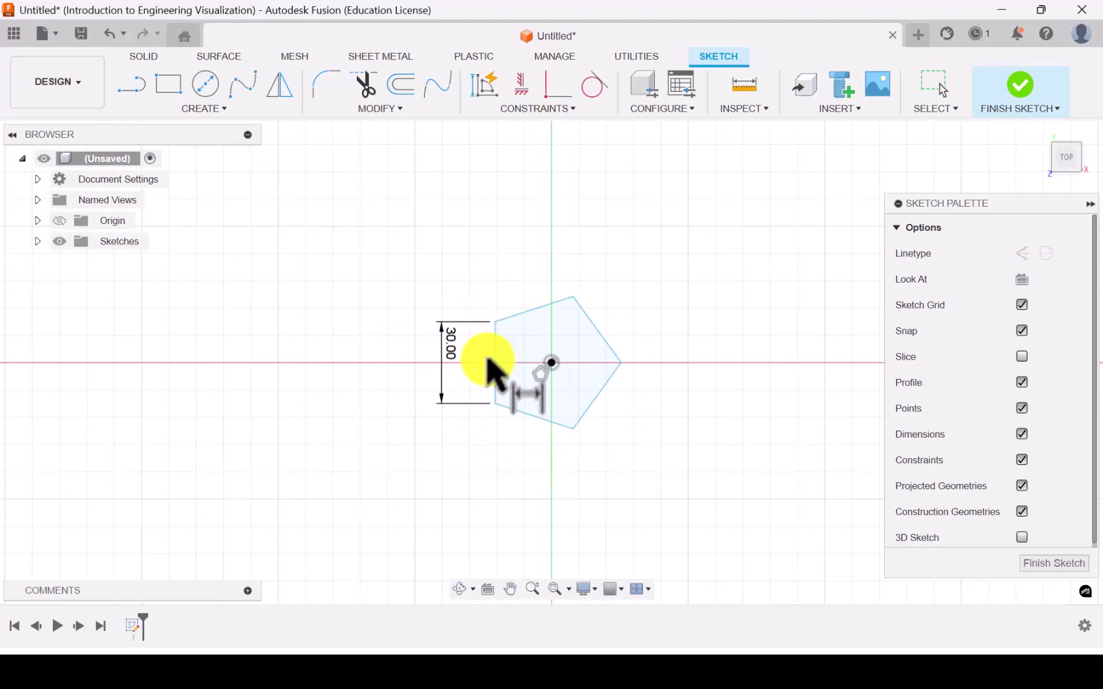
Apply a Horizontal/Vertical constraint to the pentagon's 30 mm vertical edge and finish the sketch.
{"action": "left_click", "coordinate": [520, 77]}
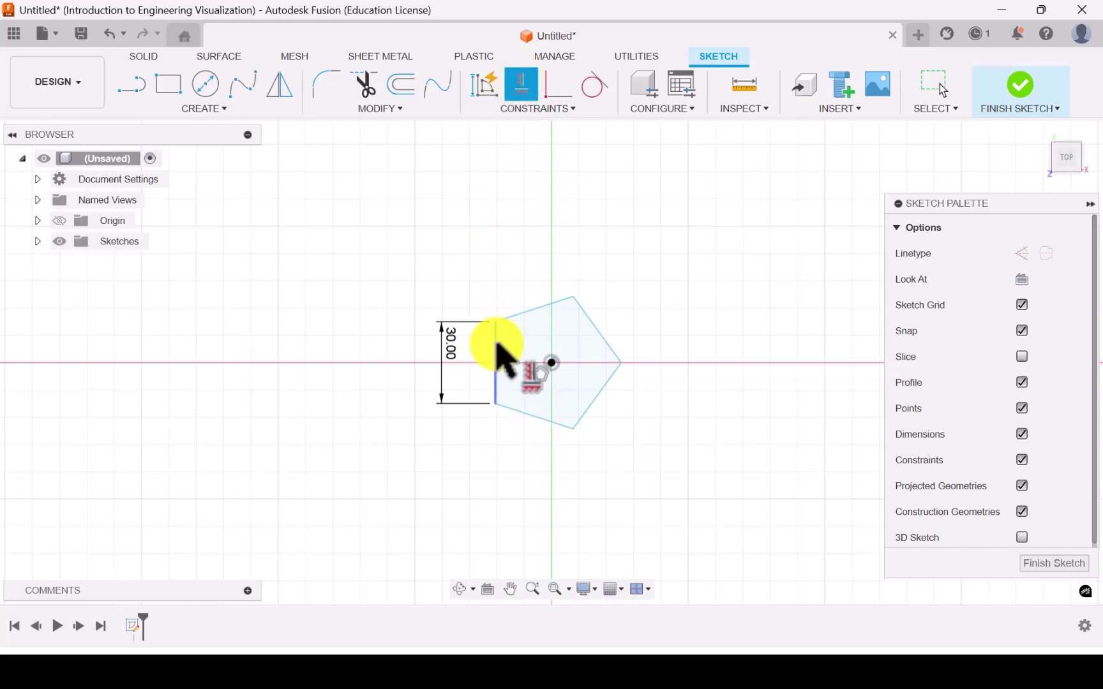
{"action": "left_click", "coordinate": [501, 366]}
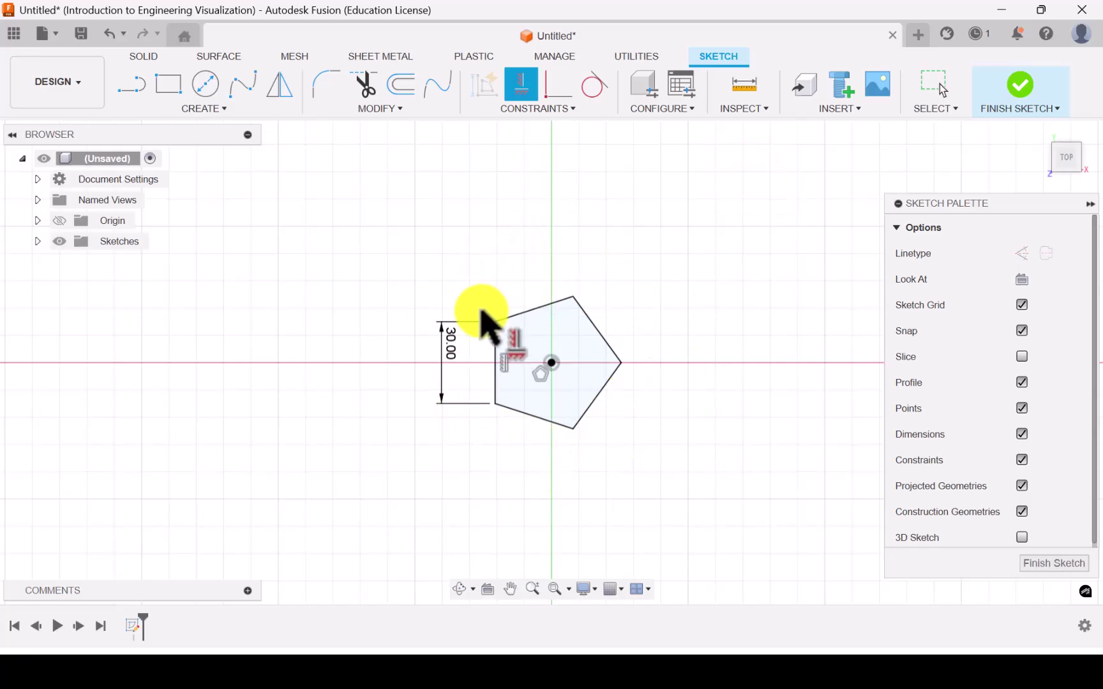
{"action": "left_click", "coordinate": [1021, 81]}
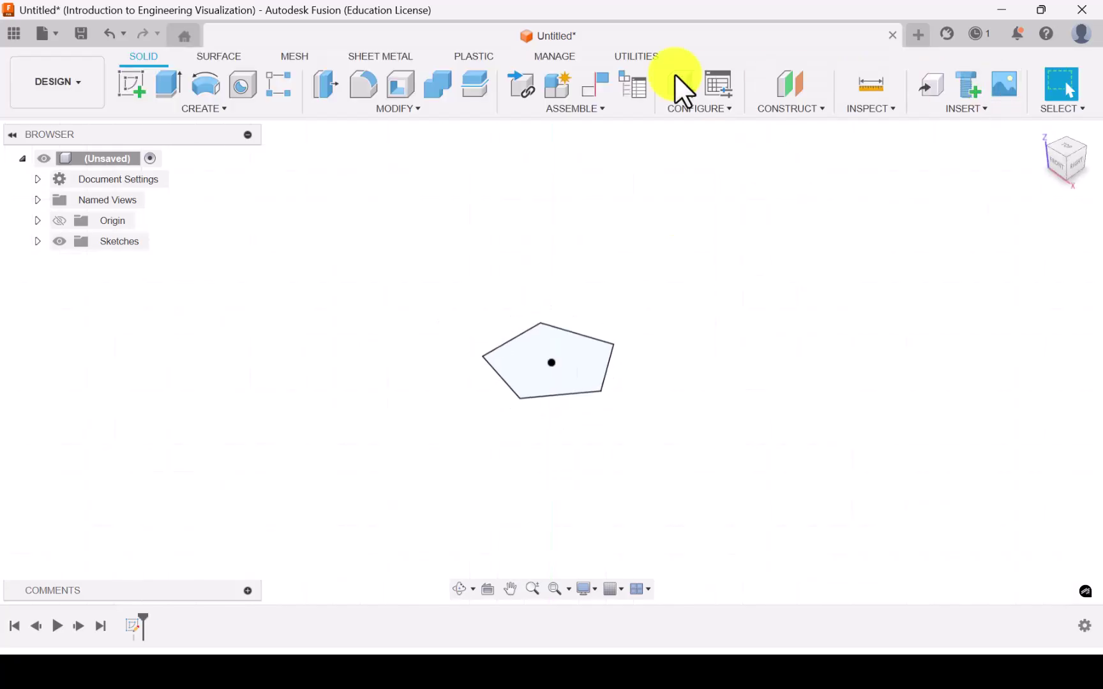
Create a Patch surface from the pentagon profile as a new body.
{"action": "left_click", "coordinate": [221, 53]}
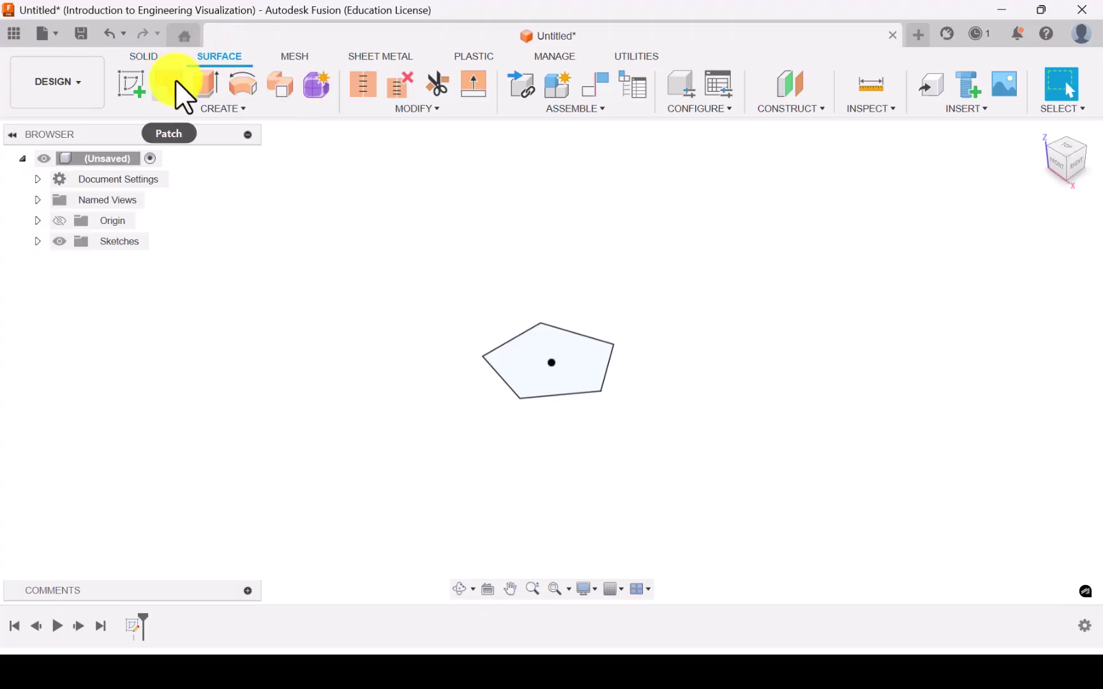
{"action": "left_click", "coordinate": [175, 79]}
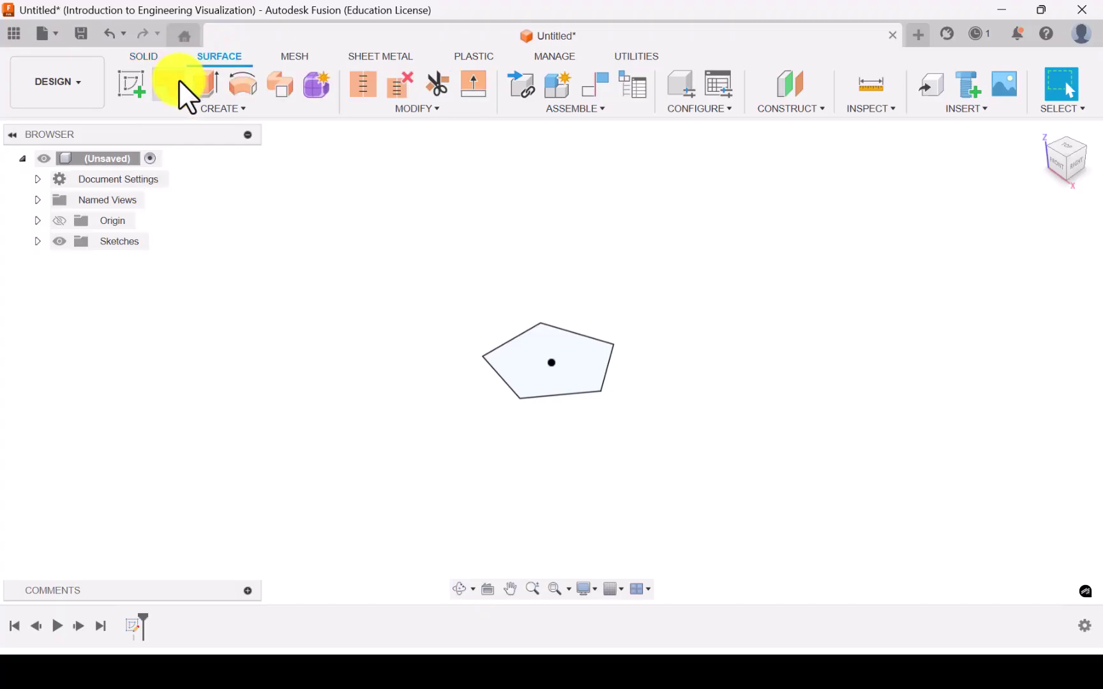
{"action": "left_click", "coordinate": [571, 343]}
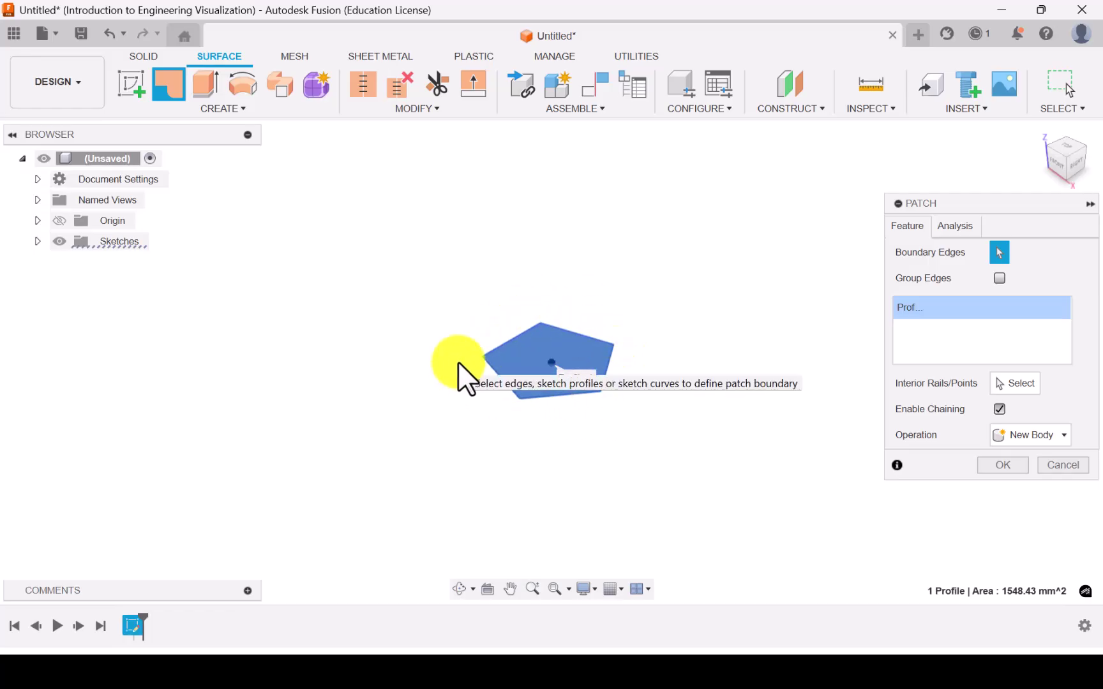
{"action": "left_click", "coordinate": [1003, 464]}
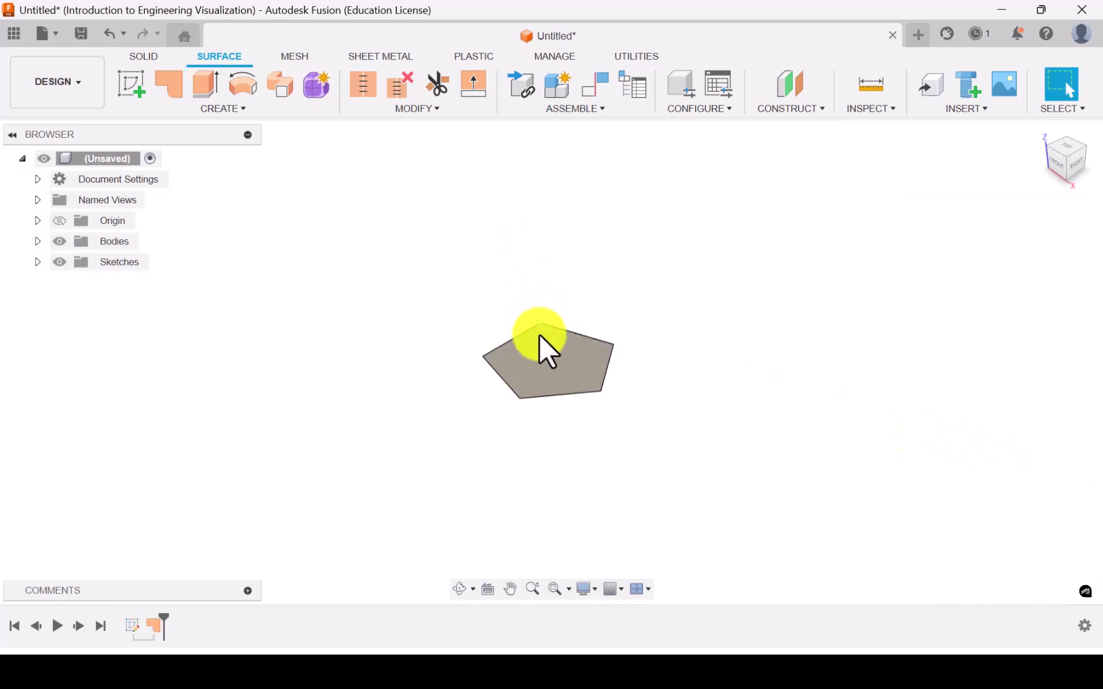
Construct an axis perpendicular to the pentagon face at the upper corner of its vertical edge.
{"action": "left_click", "coordinate": [1064, 150]}
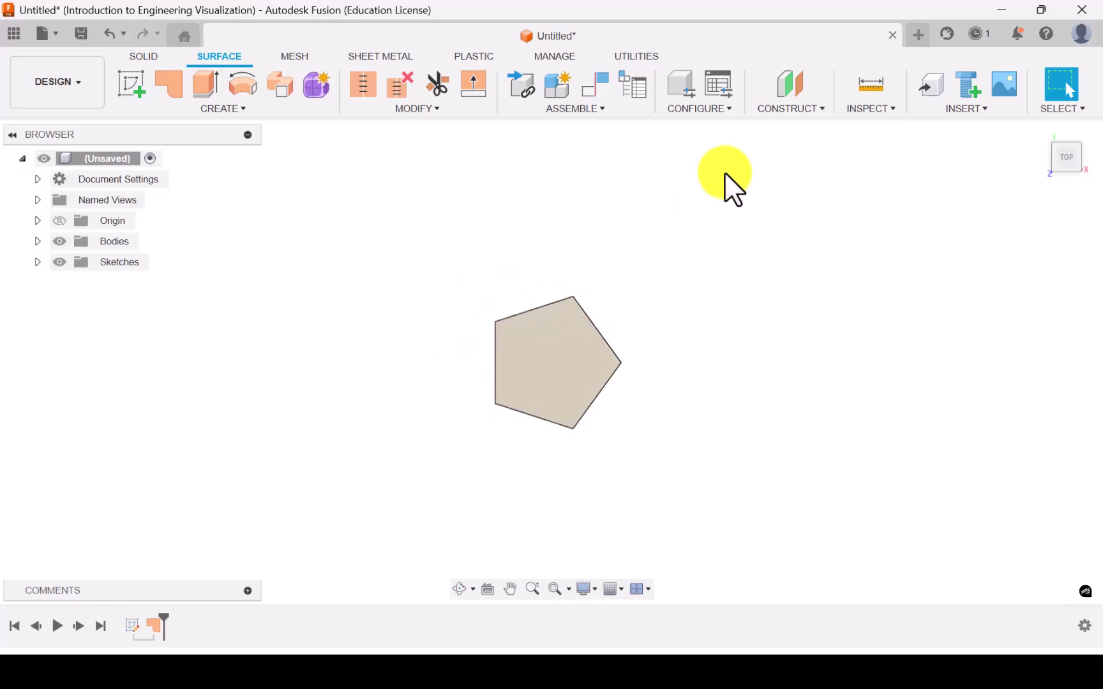
{"action": "left_click", "coordinate": [804, 105]}
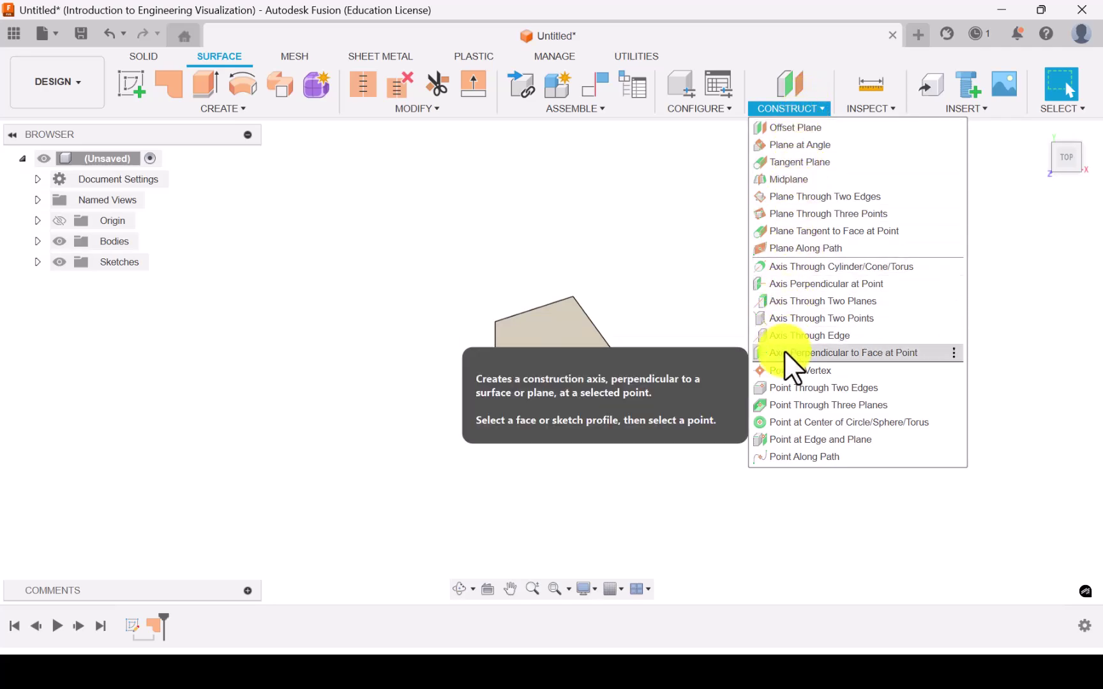
{"action": "left_click", "coordinate": [826, 353]}
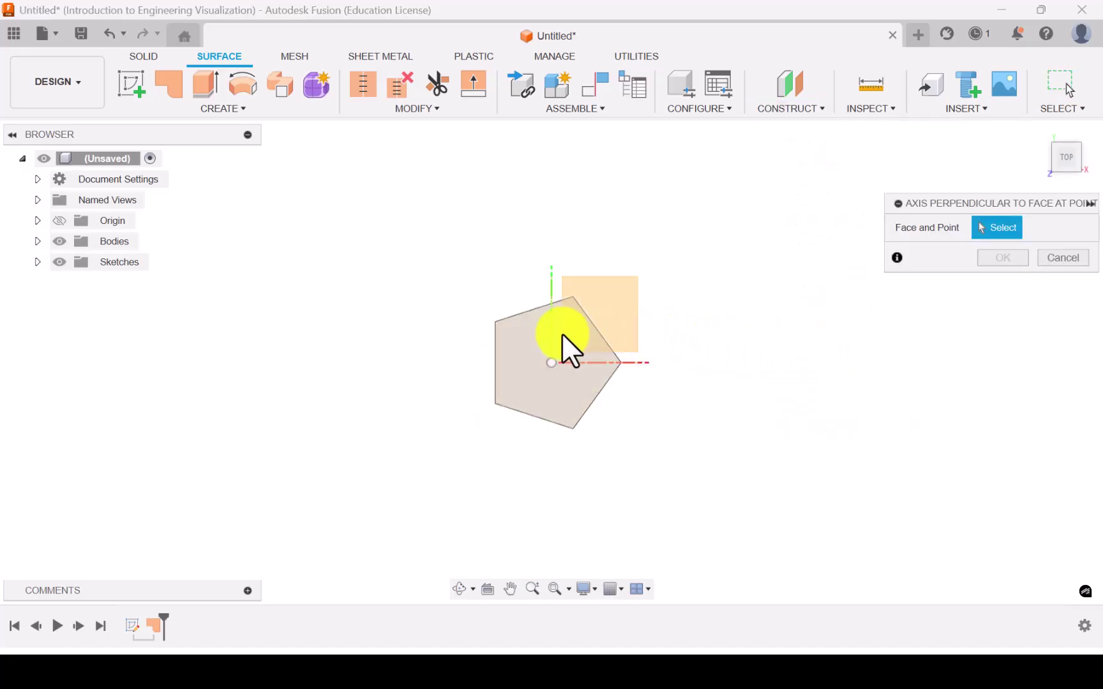
{"action": "left_click", "coordinate": [523, 338]}
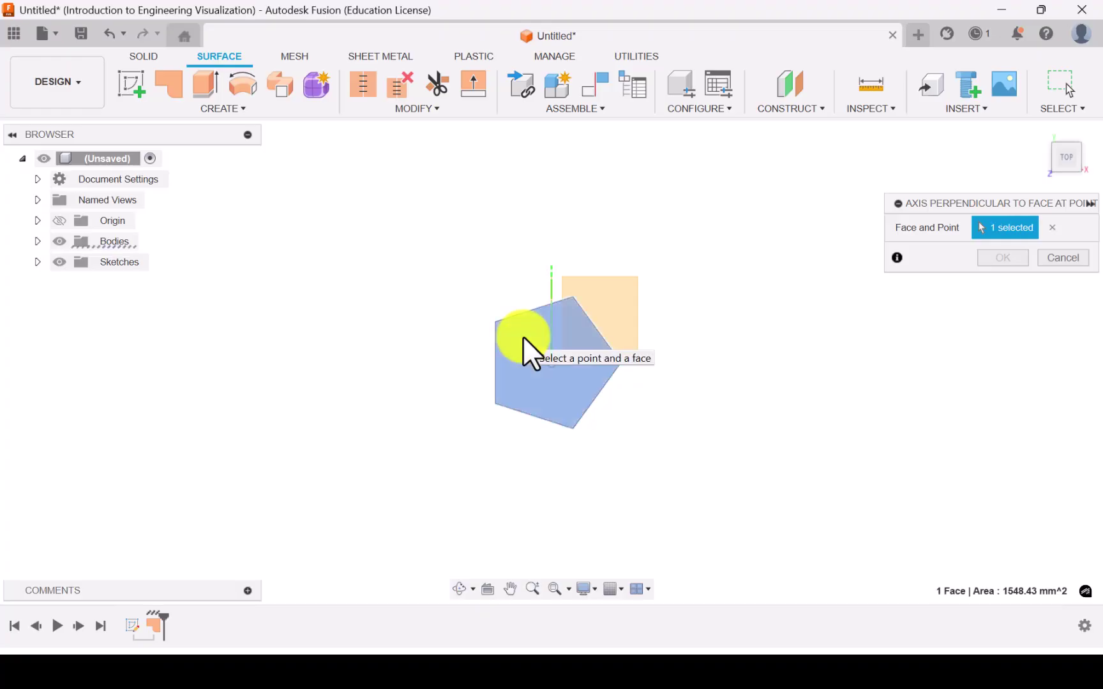
{"action": "left_click", "coordinate": [493, 321]}
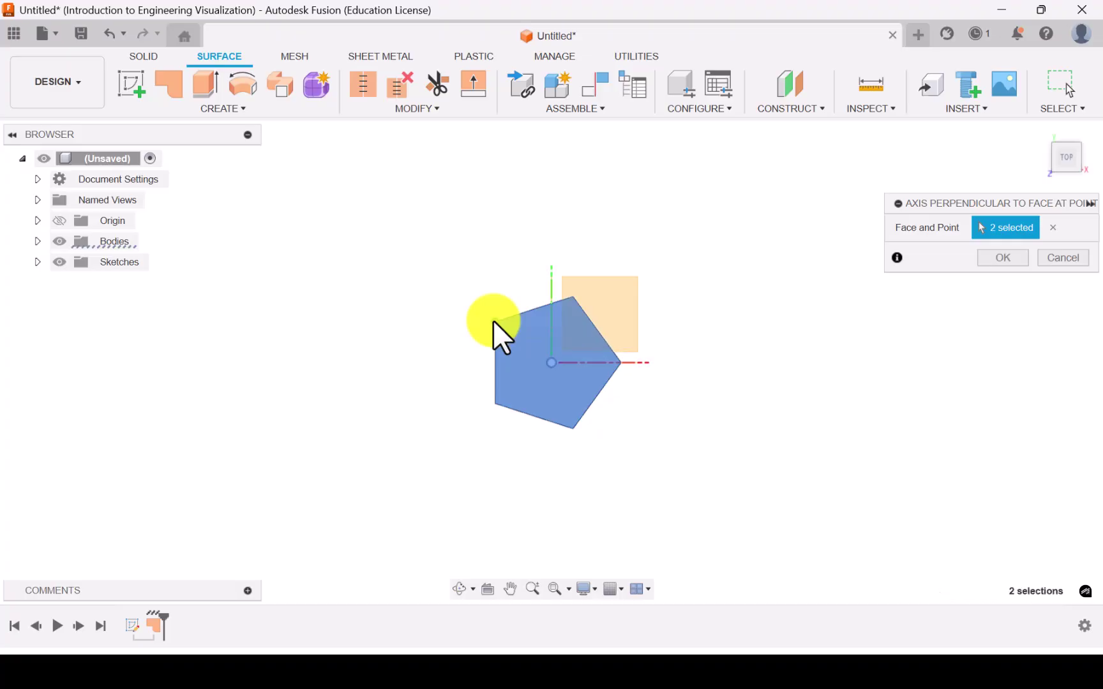
{"action": "left_click", "coordinate": [1008, 257]}
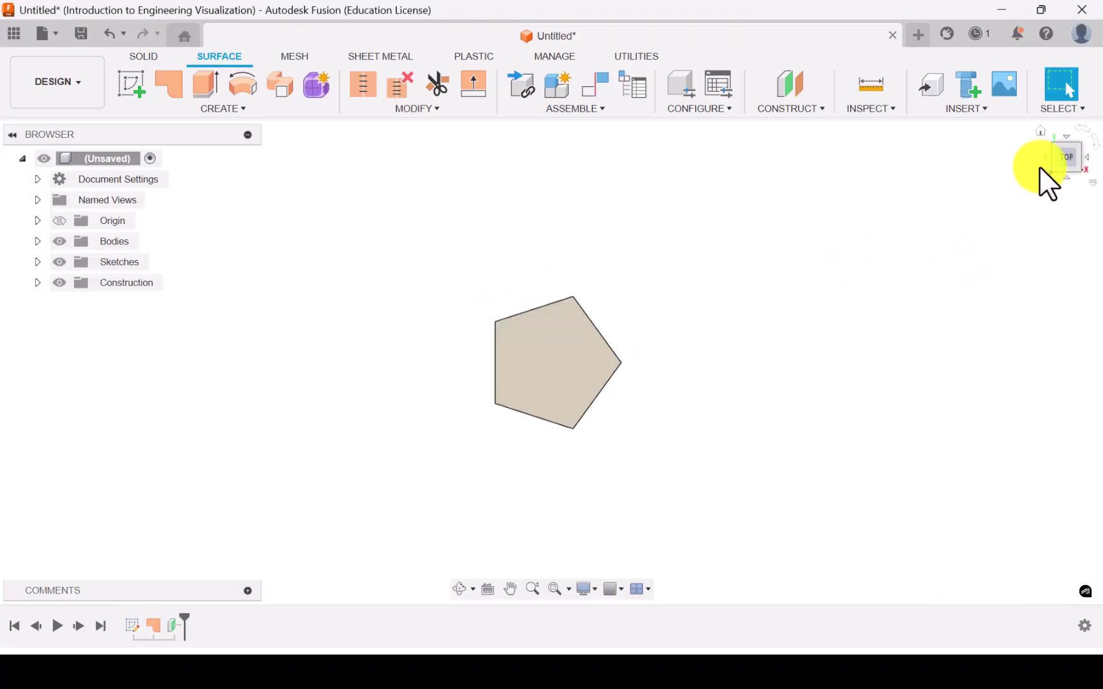
Rotate the pentagon surface body by 45 degrees about the construction axis at its corner, without creating a copy.
{"action": "left_click", "coordinate": [1041, 131]}
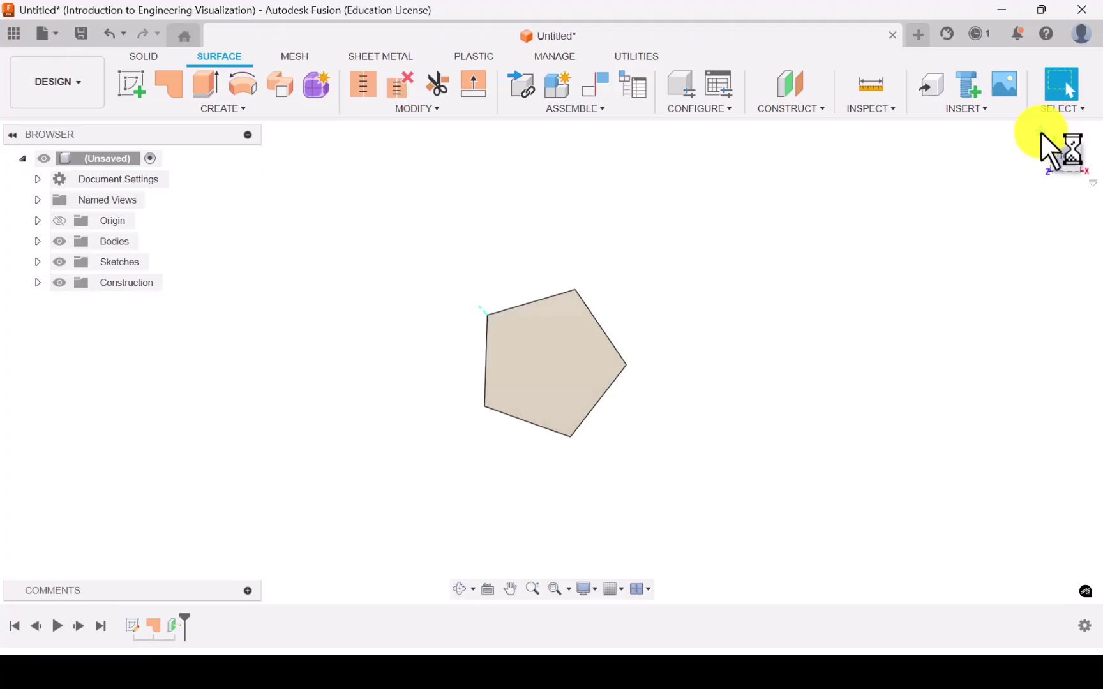
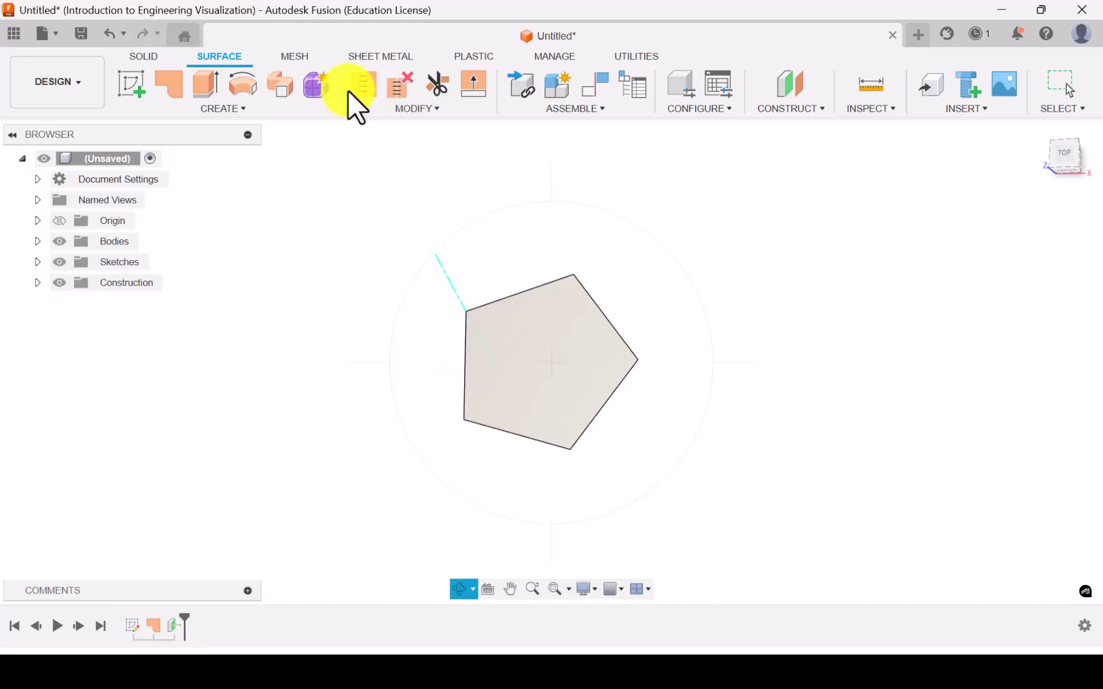
{"action": "left_click", "coordinate": [147, 55]}
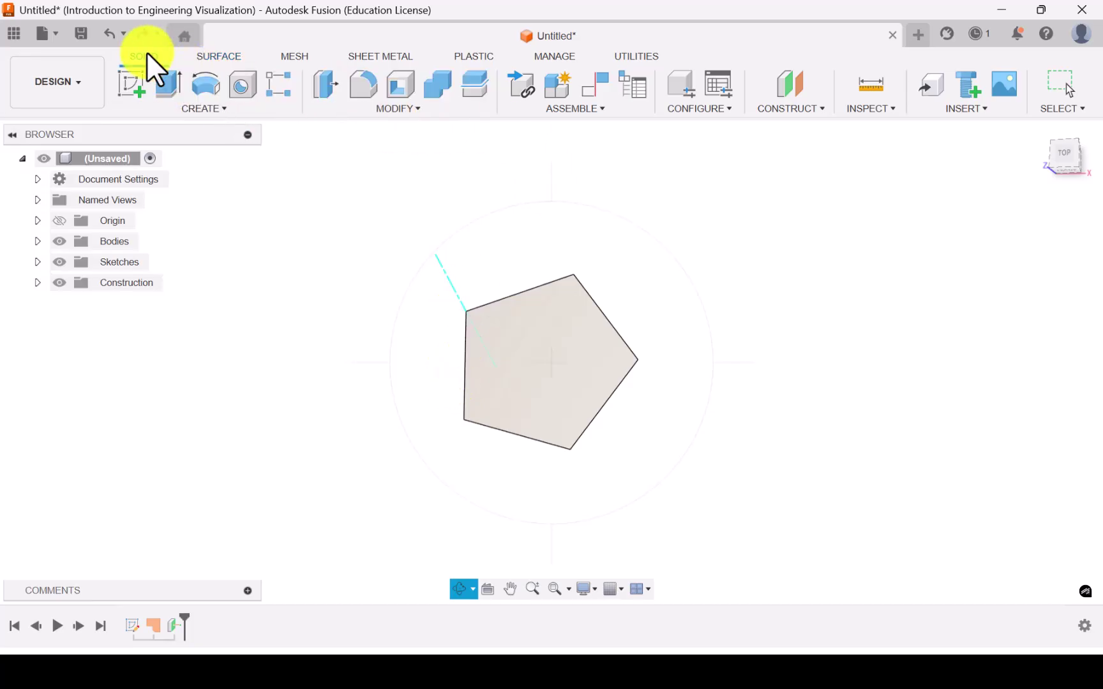
{"action": "left_click", "coordinate": [419, 107]}
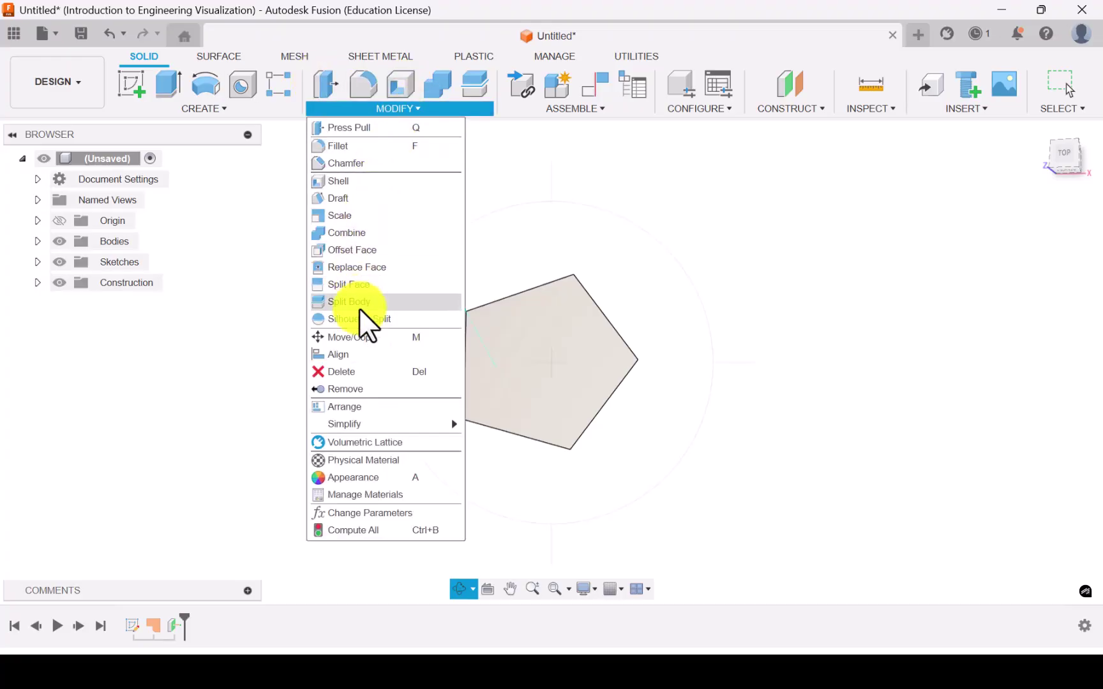
{"action": "left_click", "coordinate": [356, 336]}
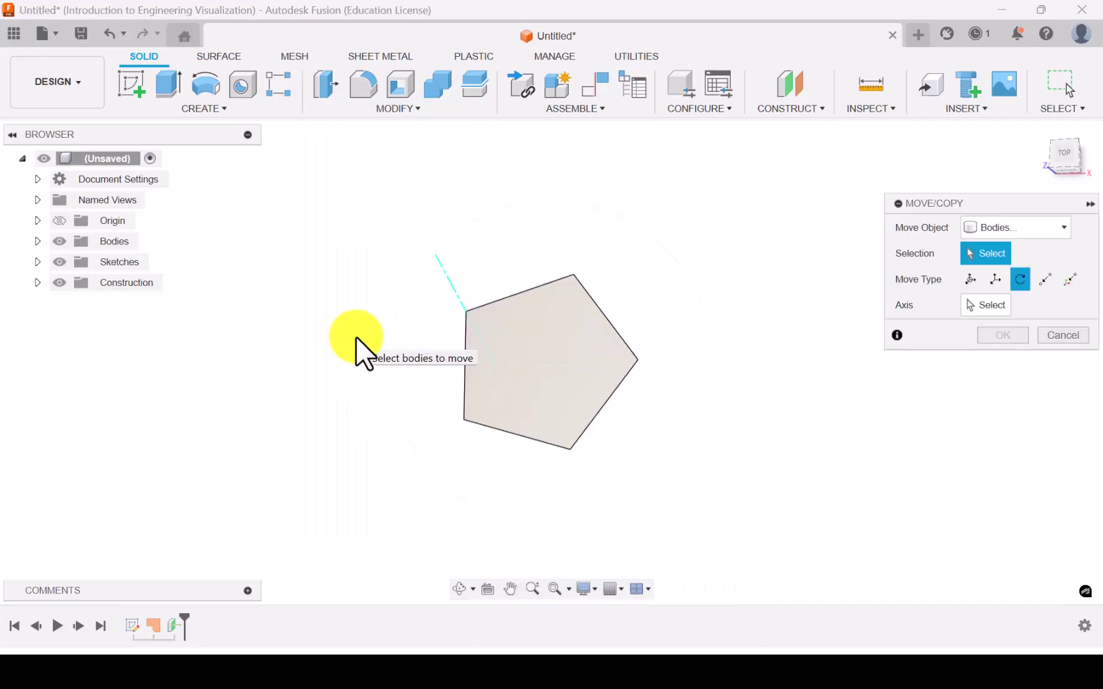
{"action": "left_click", "coordinate": [548, 322]}
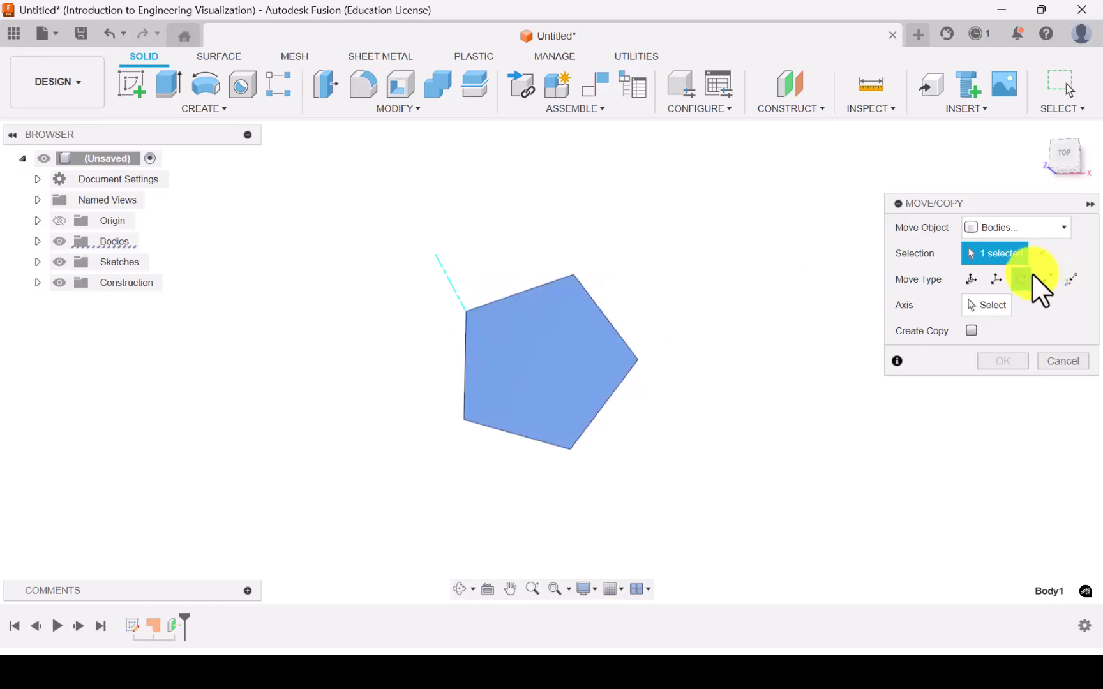
{"action": "left_click", "coordinate": [984, 305]}
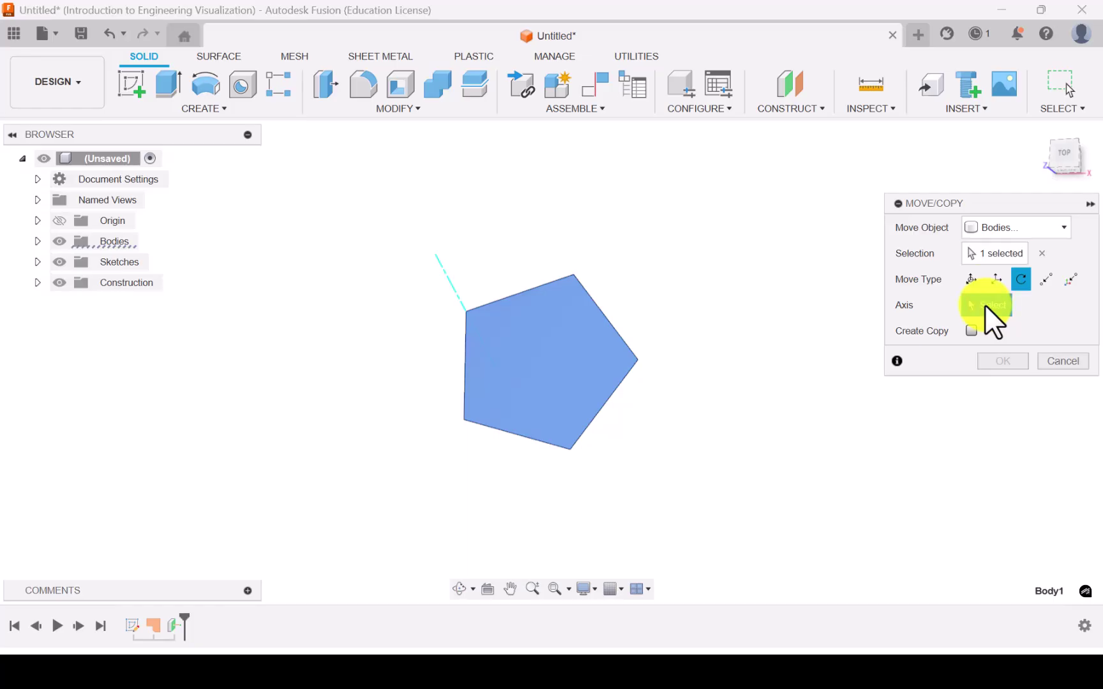
{"action": "left_click", "coordinate": [451, 285]}
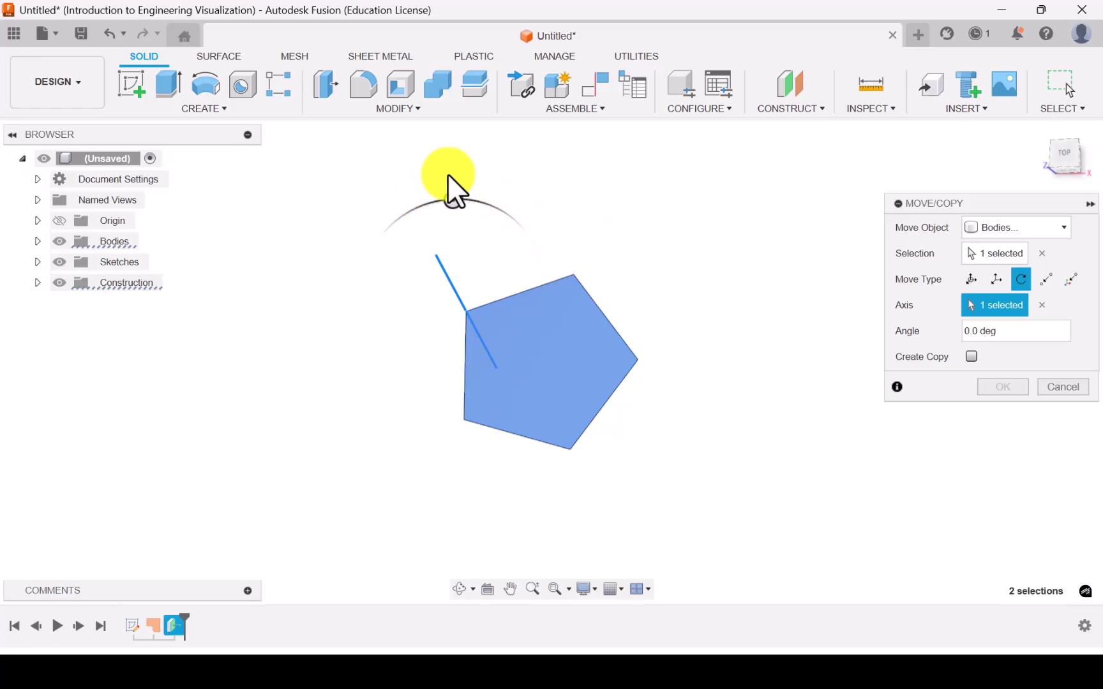
{"action": "left_click", "coordinate": [1061, 155]}
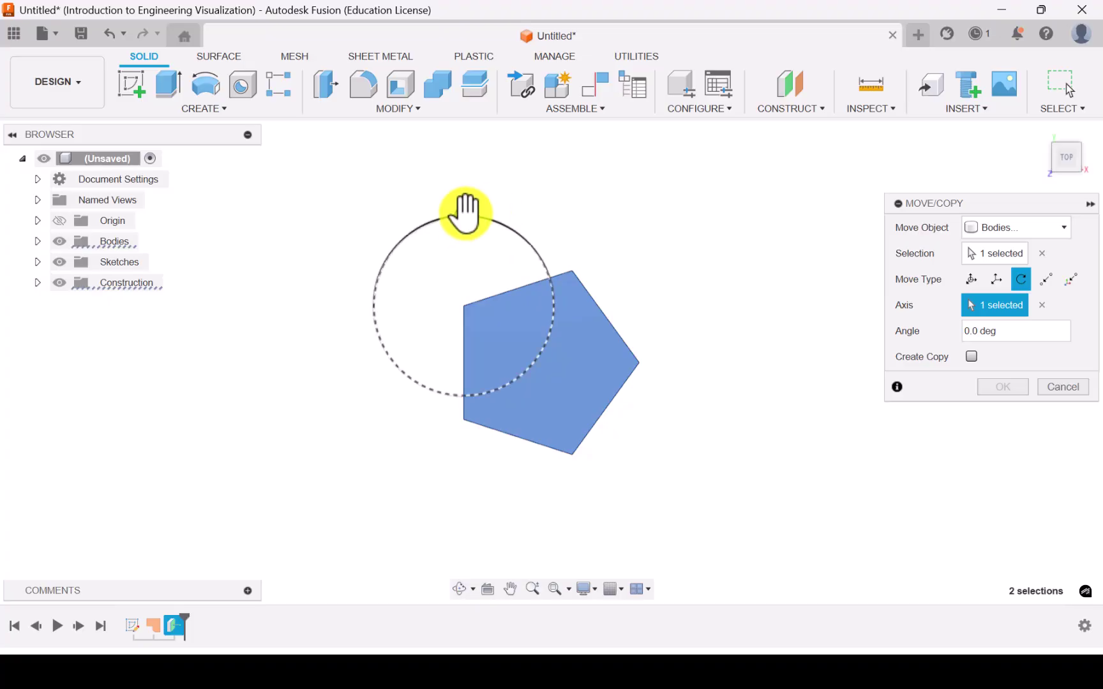
{"action": "left_click_drag", "start_coordinate": [463, 214], "coordinate": [499, 238]}
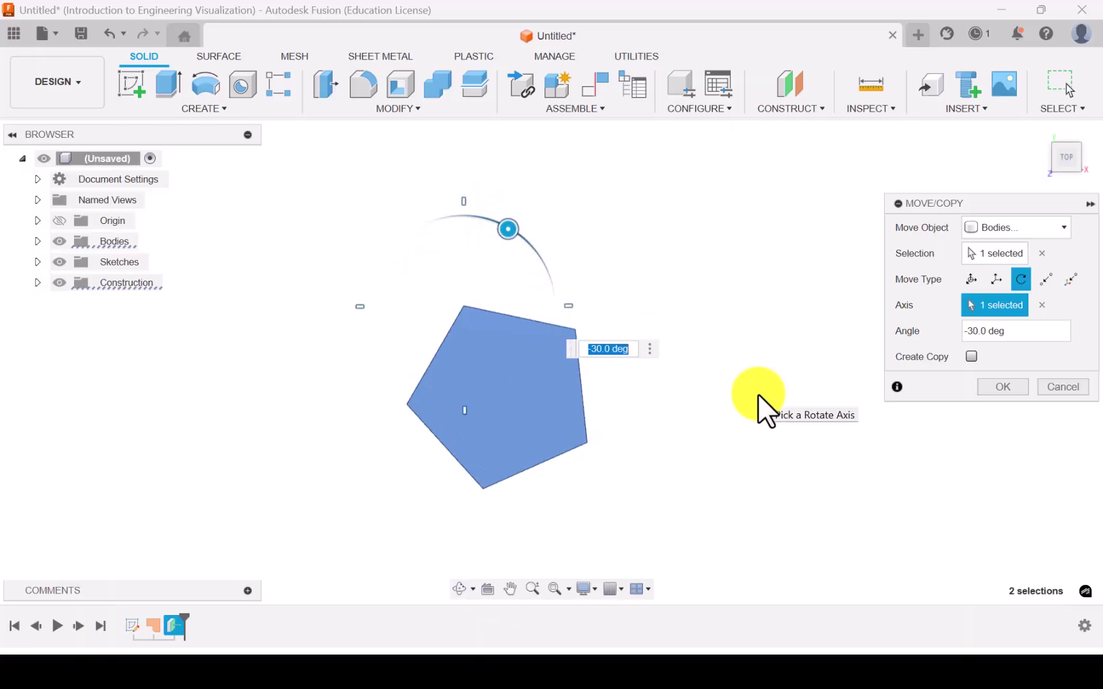
{"action": "type", "text": "45"}
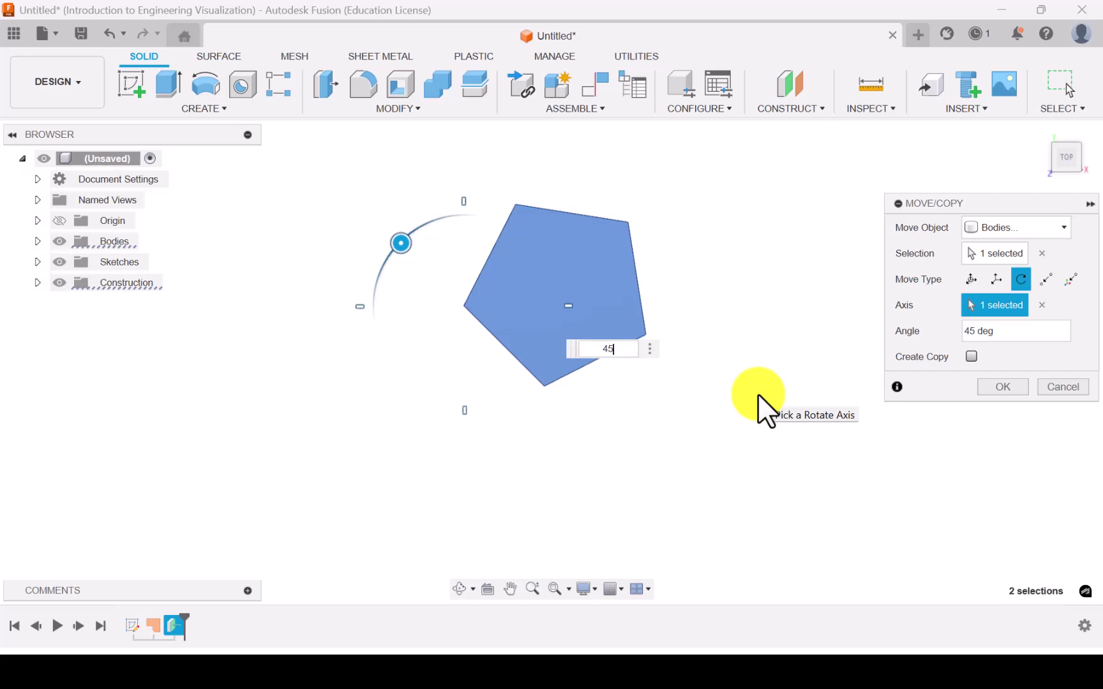
{"action": "left_click", "coordinate": [1003, 386]}
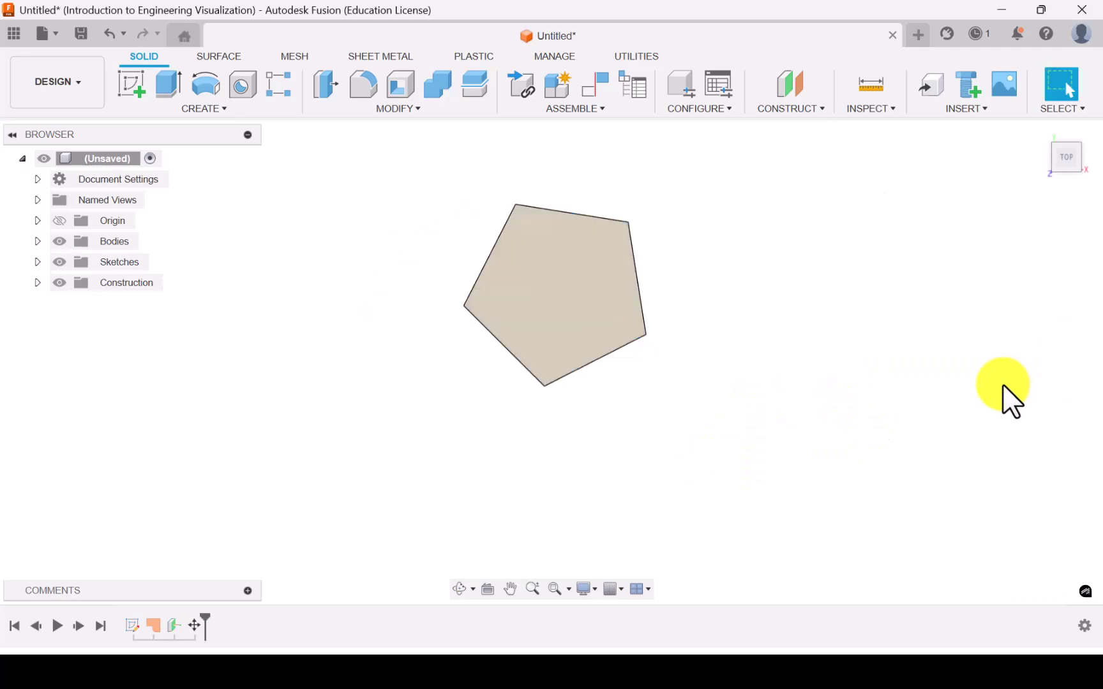
Rotate the pentagon body by 30 degrees about its upper-left edge in top view, the one starting at the construction axis.
{"action": "left_click", "coordinate": [1062, 178]}
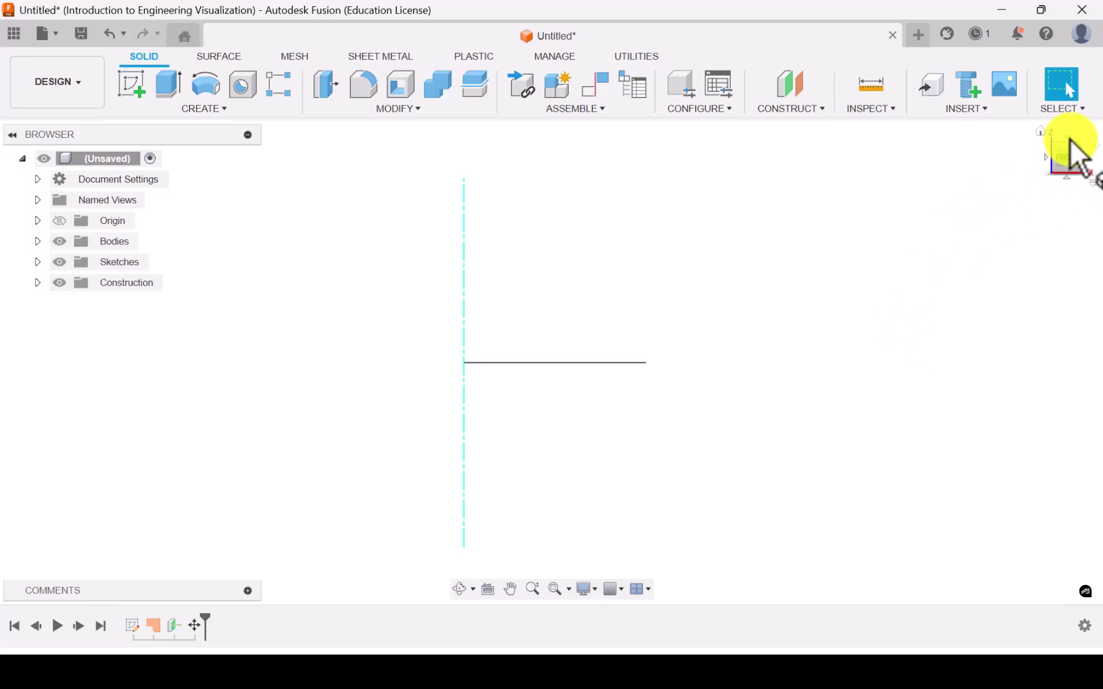
{"action": "left_click", "coordinate": [1066, 177]}
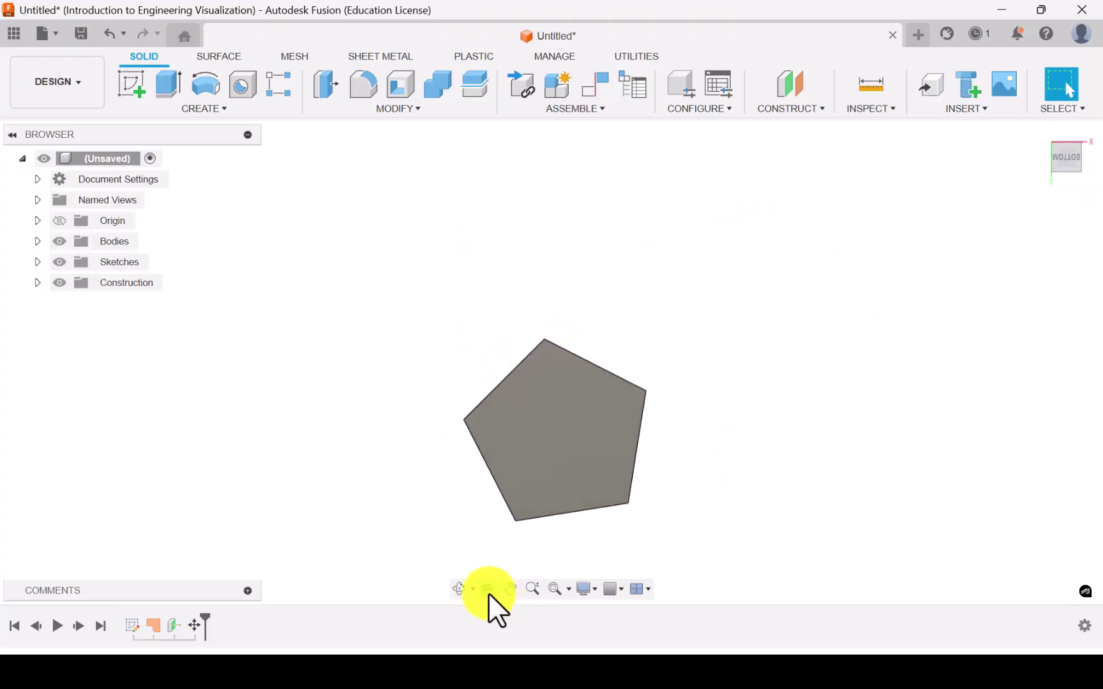
{"action": "left_click", "coordinate": [459, 588]}
{"action": "left_click_drag", "start_coordinate": [684, 507], "coordinate": [681, 472]}
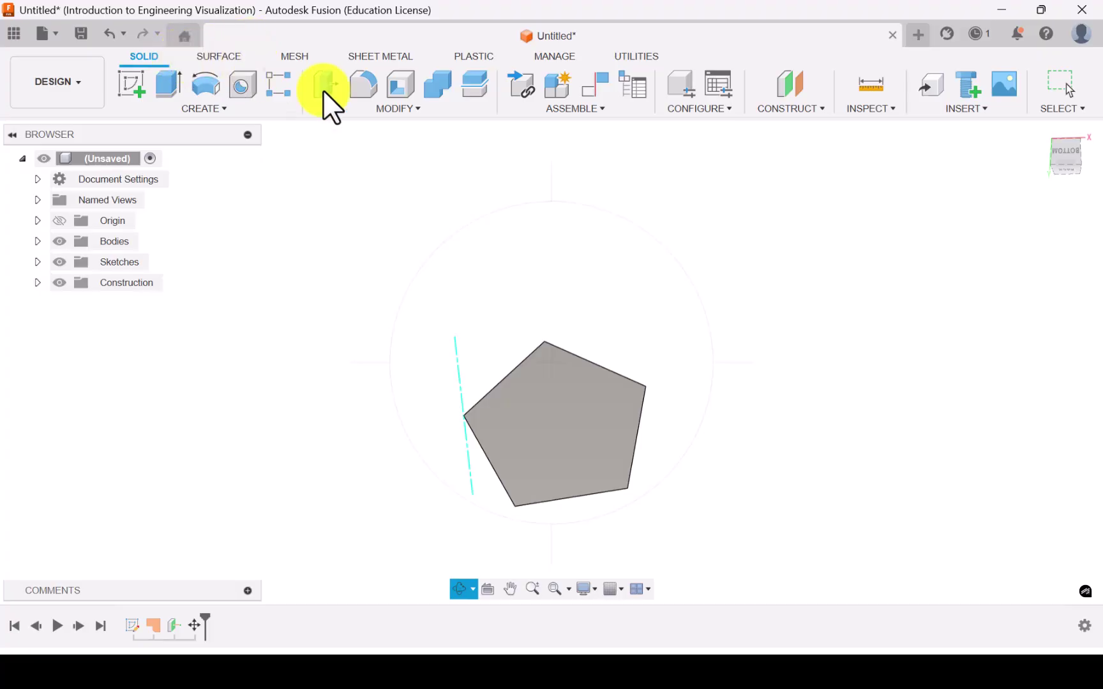
{"action": "left_click", "coordinate": [420, 107]}
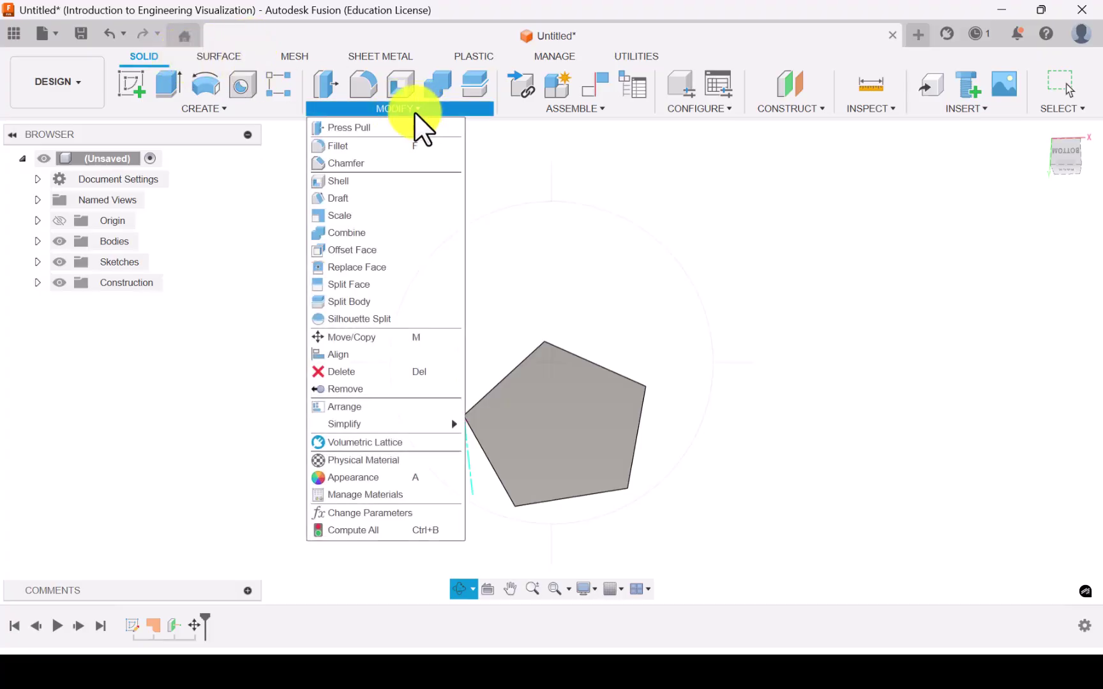
{"action": "left_click", "coordinate": [359, 334]}
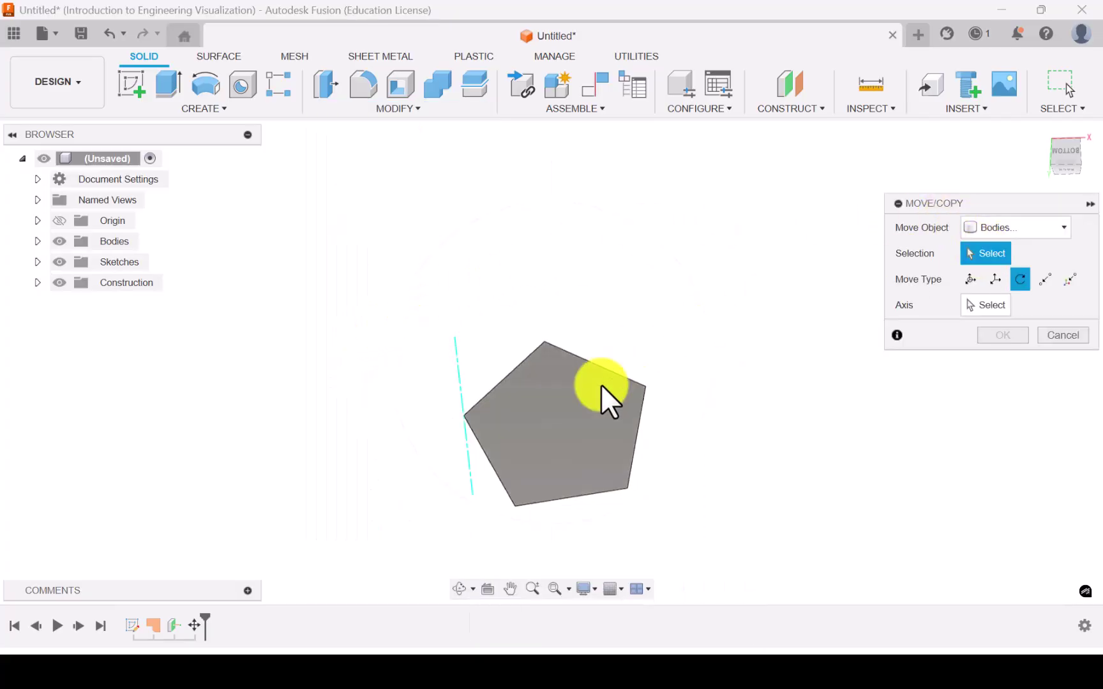
{"action": "left_click", "coordinate": [562, 412]}
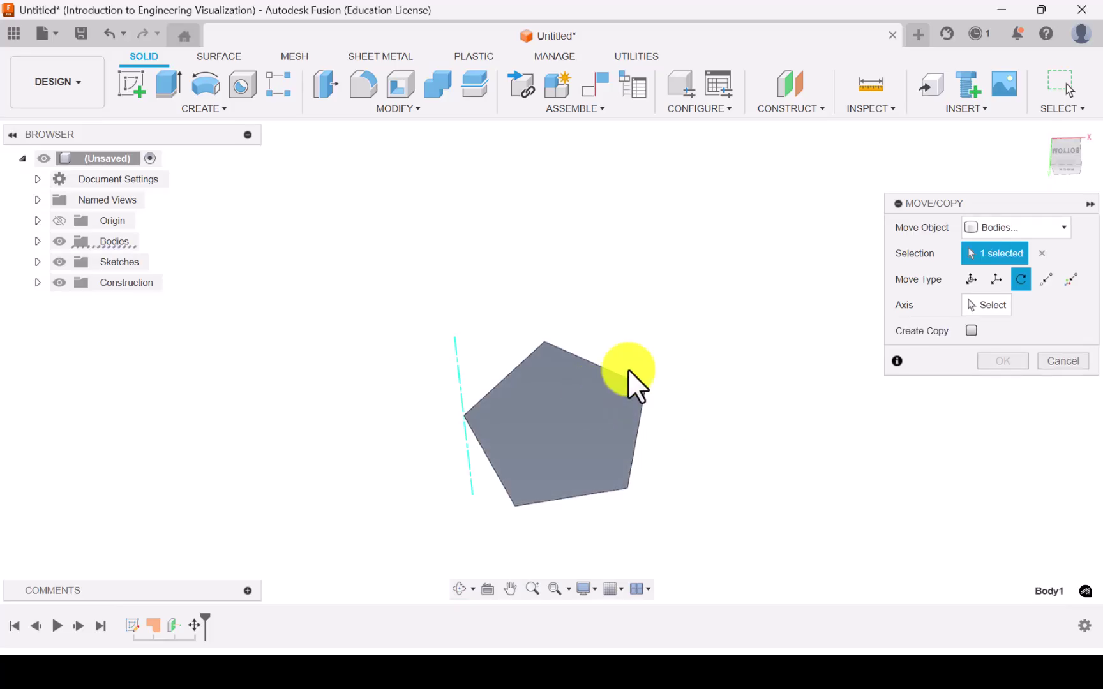
{"action": "left_click", "coordinate": [986, 304]}
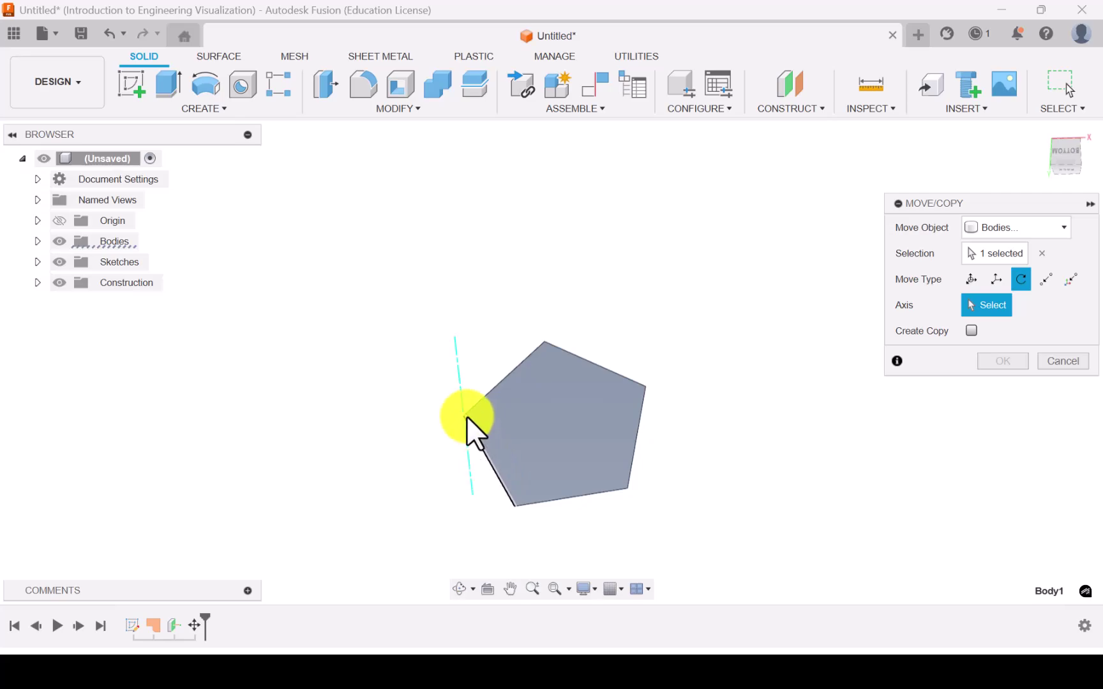
{"action": "left_click", "coordinate": [492, 470]}
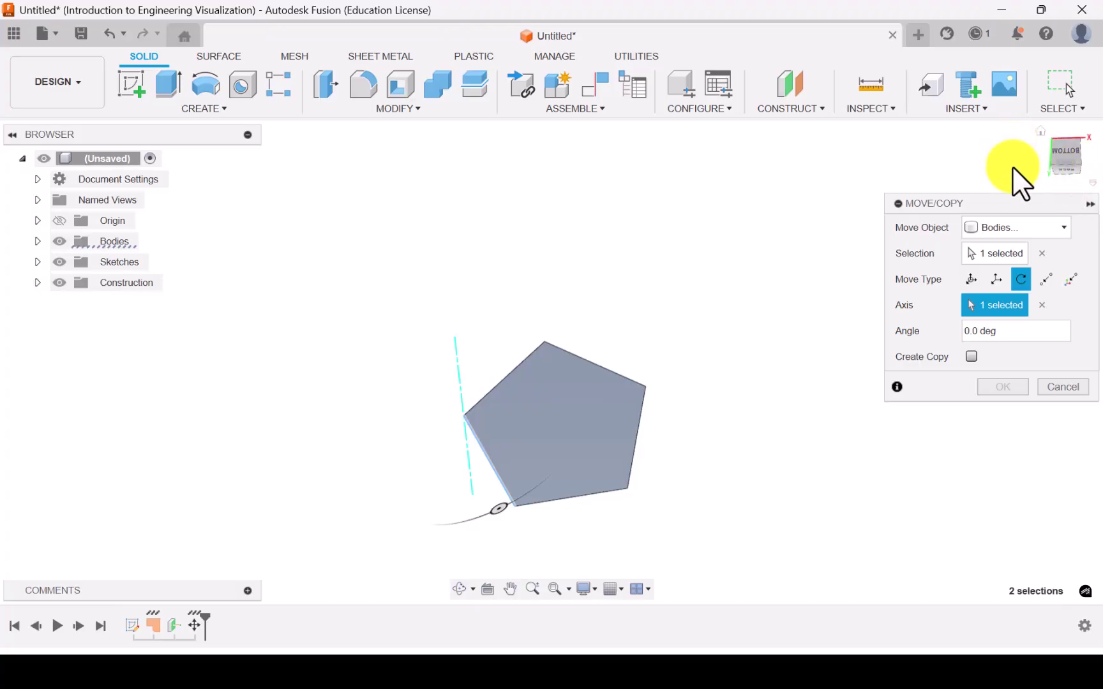
{"action": "left_click", "coordinate": [1039, 132]}
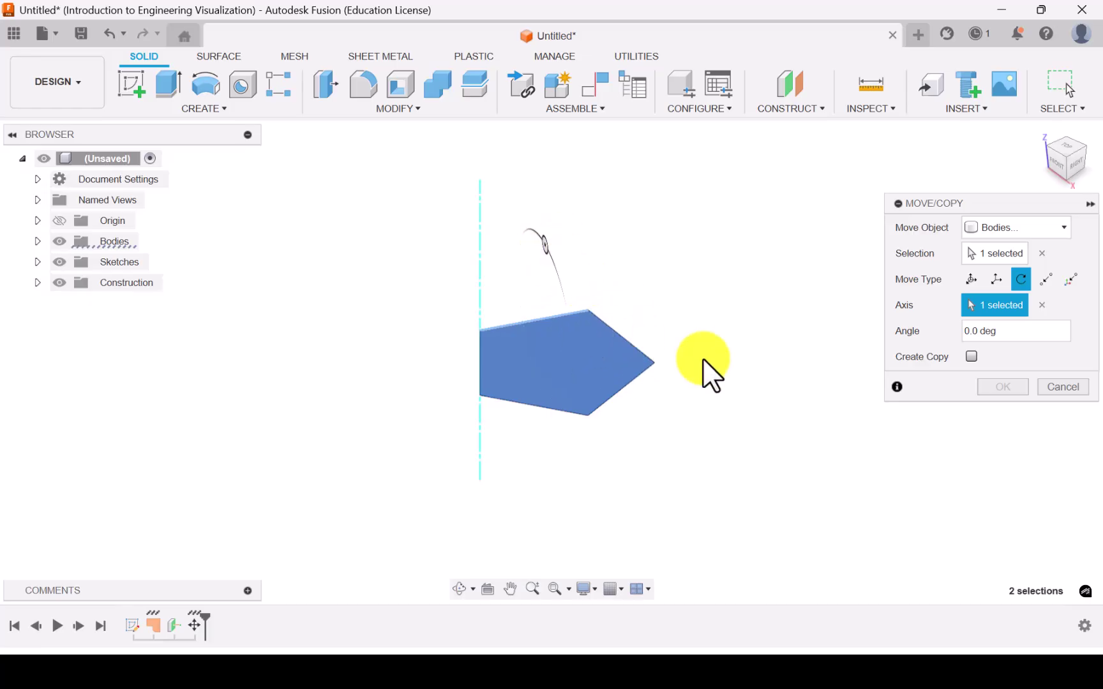
{"action": "left_click", "coordinate": [1052, 161]}
{"action": "left_click_drag", "start_coordinate": [496, 281], "coordinate": [469, 250]}
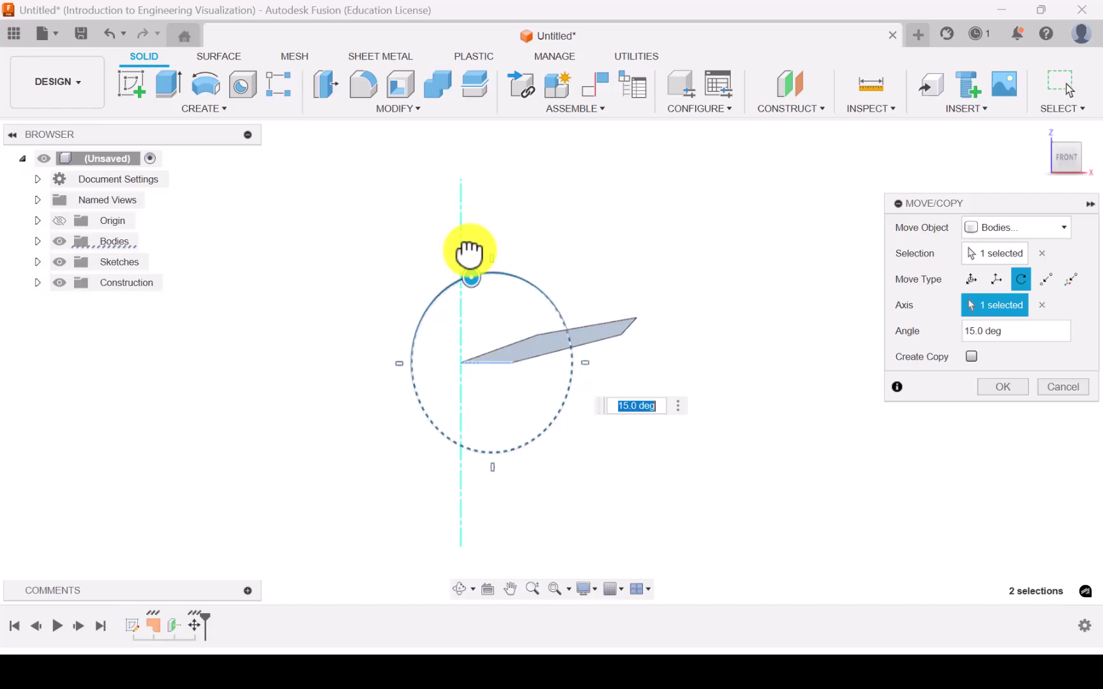
{"action": "type", "text": "30"}
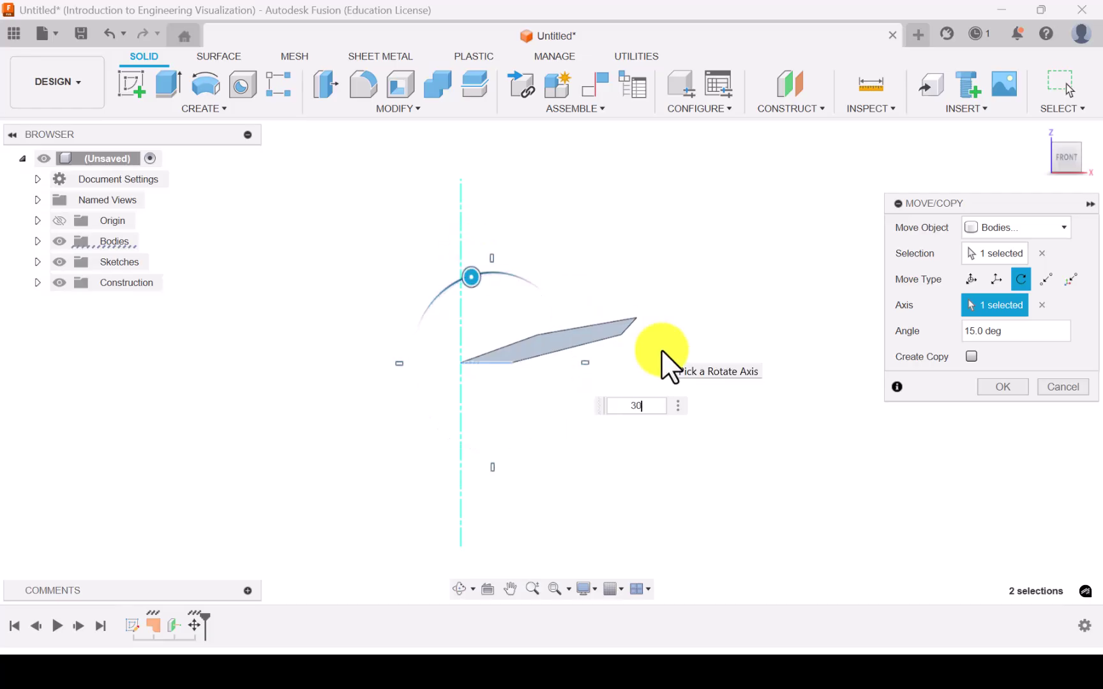
{"action": "left_click", "coordinate": [1003, 387]}
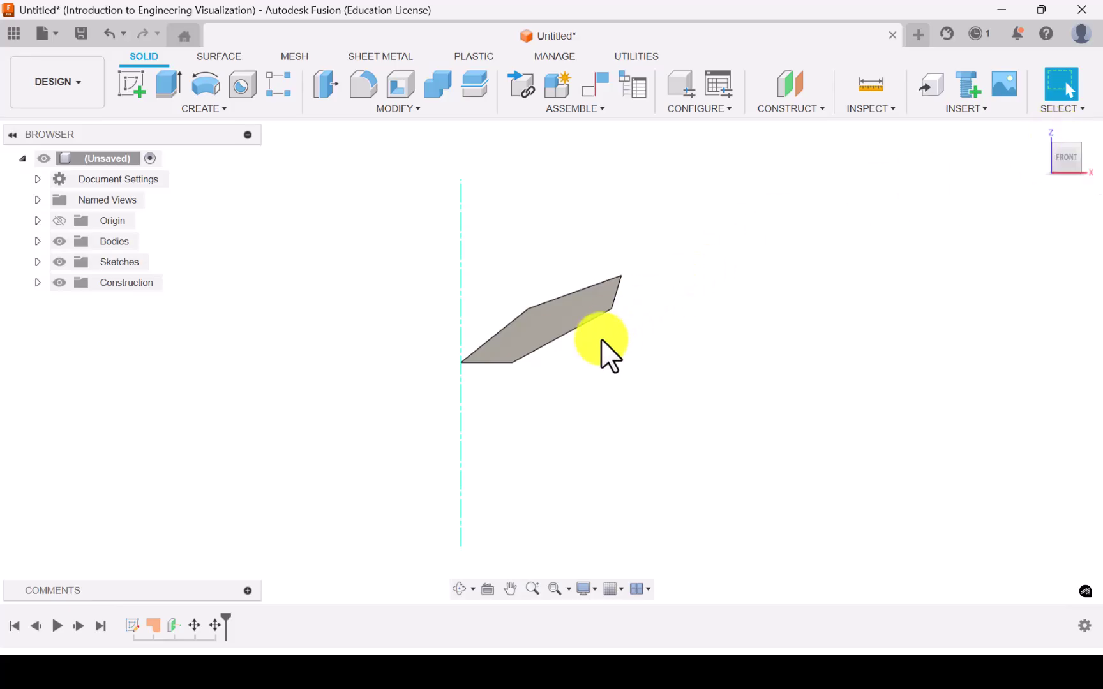
{"action": "left_click", "coordinate": [1066, 136]}
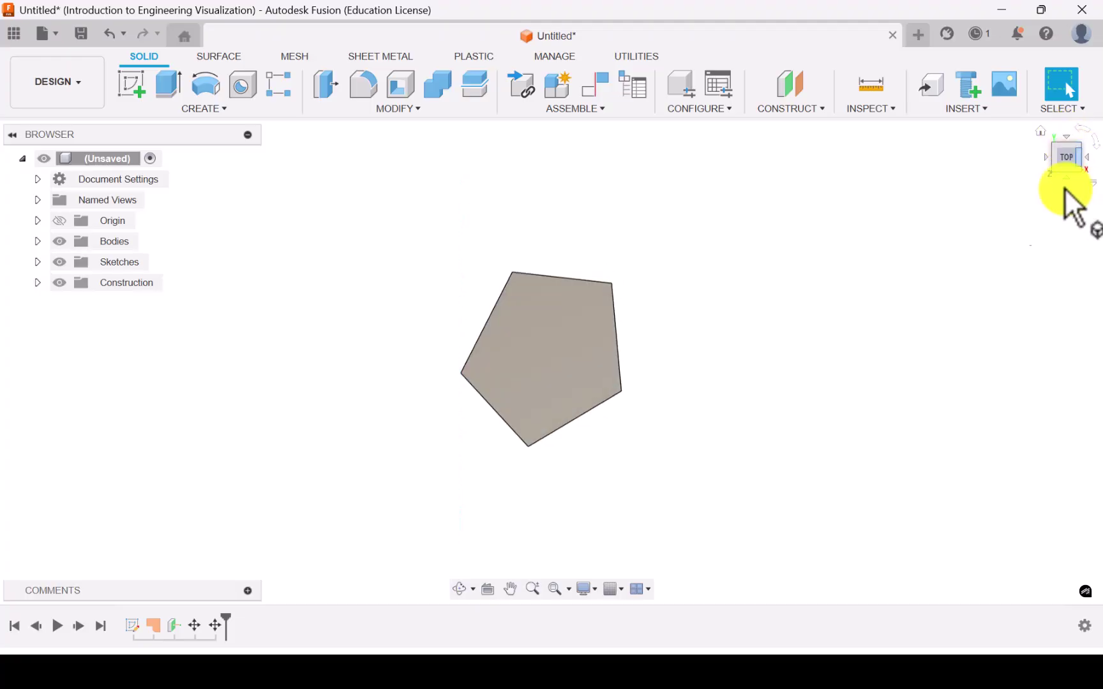